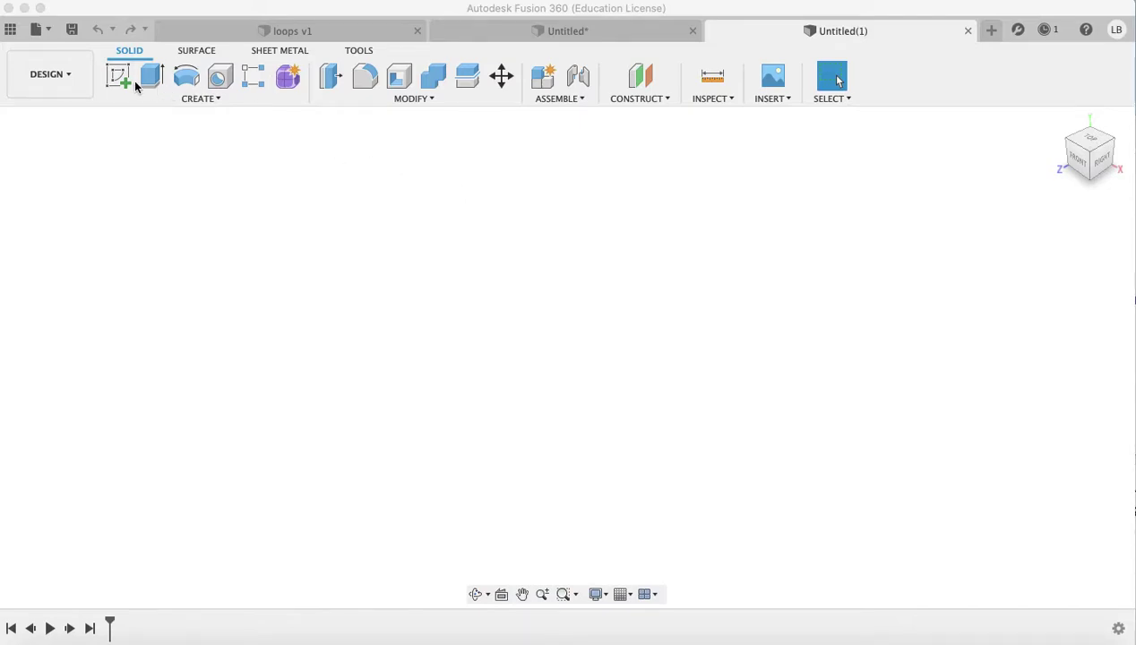
- Create a new sketch on the XY origin plane
{"action": "left_click", "coordinate": [119, 76]}
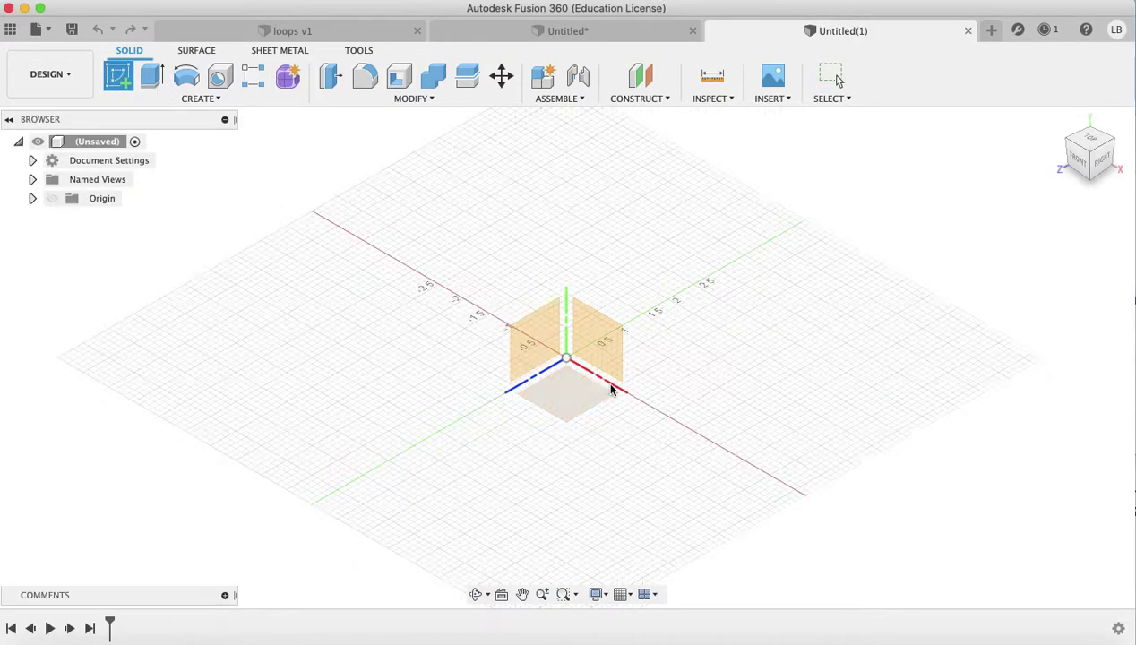
{"action": "left_click", "coordinate": [580, 390]}
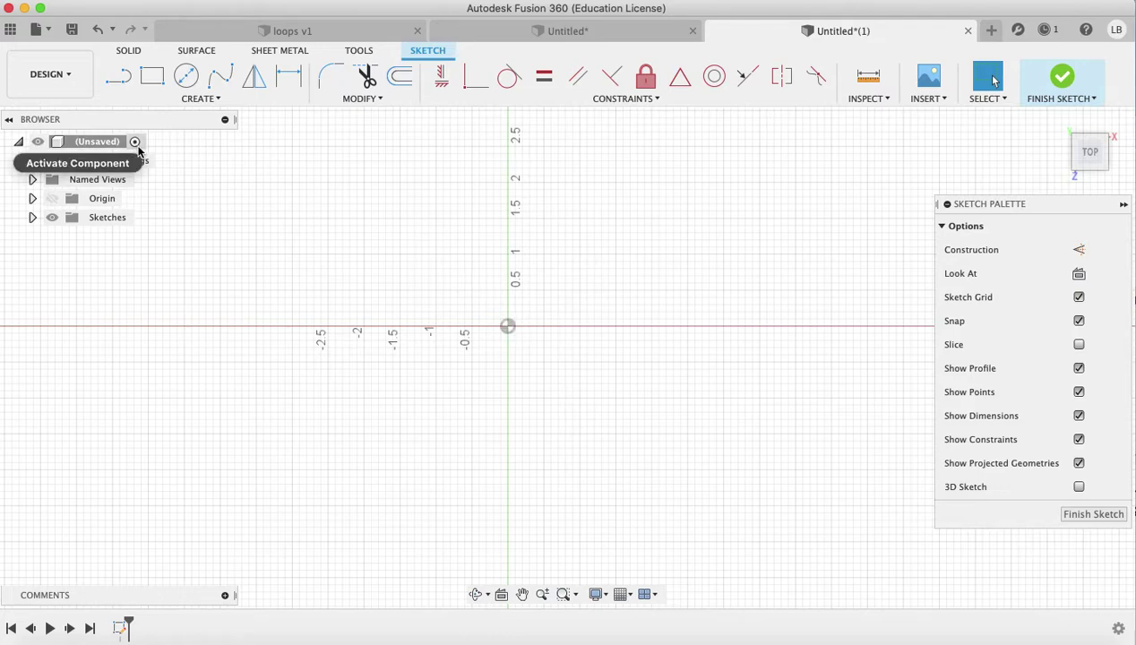
- Draw a 2 in line from the origin along the x-axis, then a parallel line back to the origin
{"action": "left_click", "coordinate": [118, 76]}
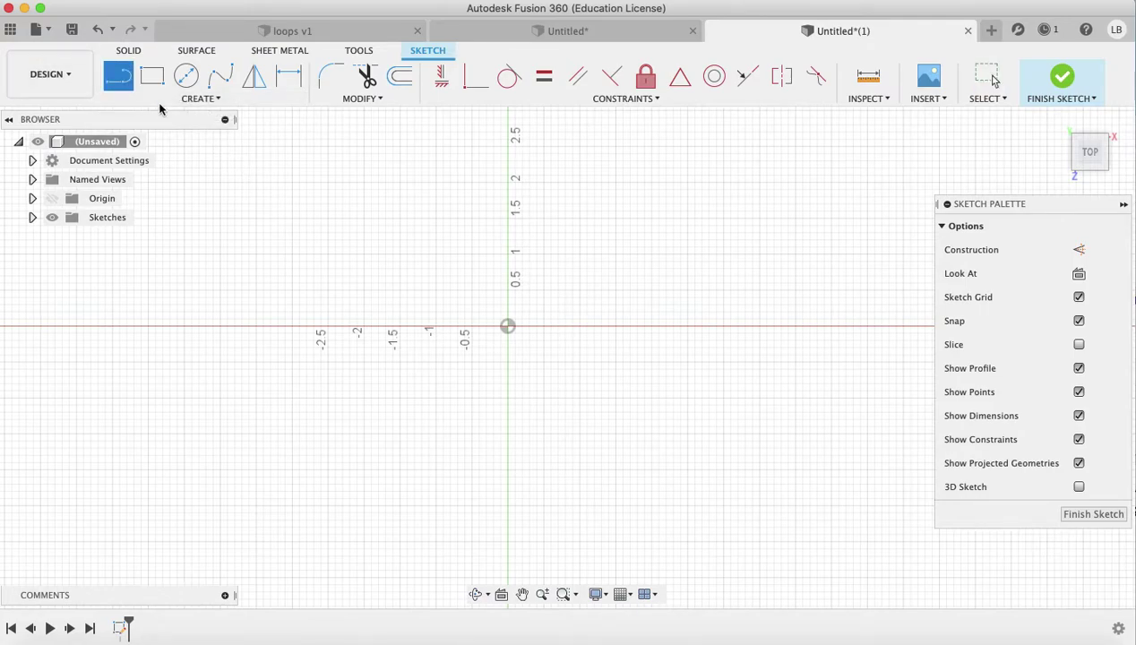
{"action": "left_click", "coordinate": [510, 326]}
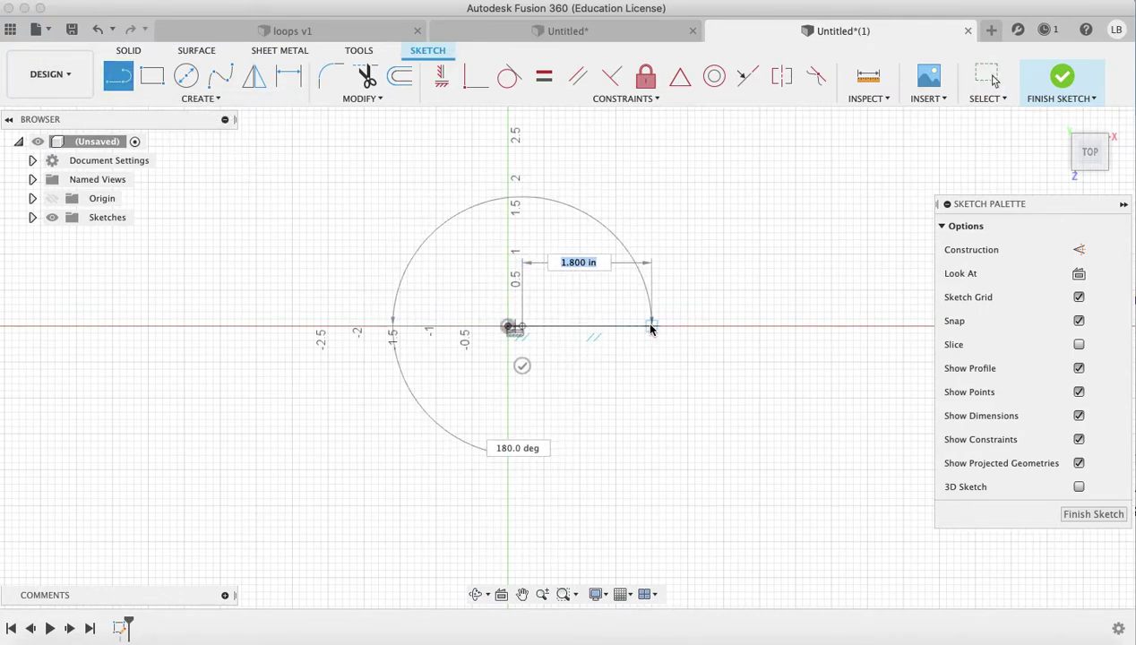
{"action": "left_click", "coordinate": [651, 327]}
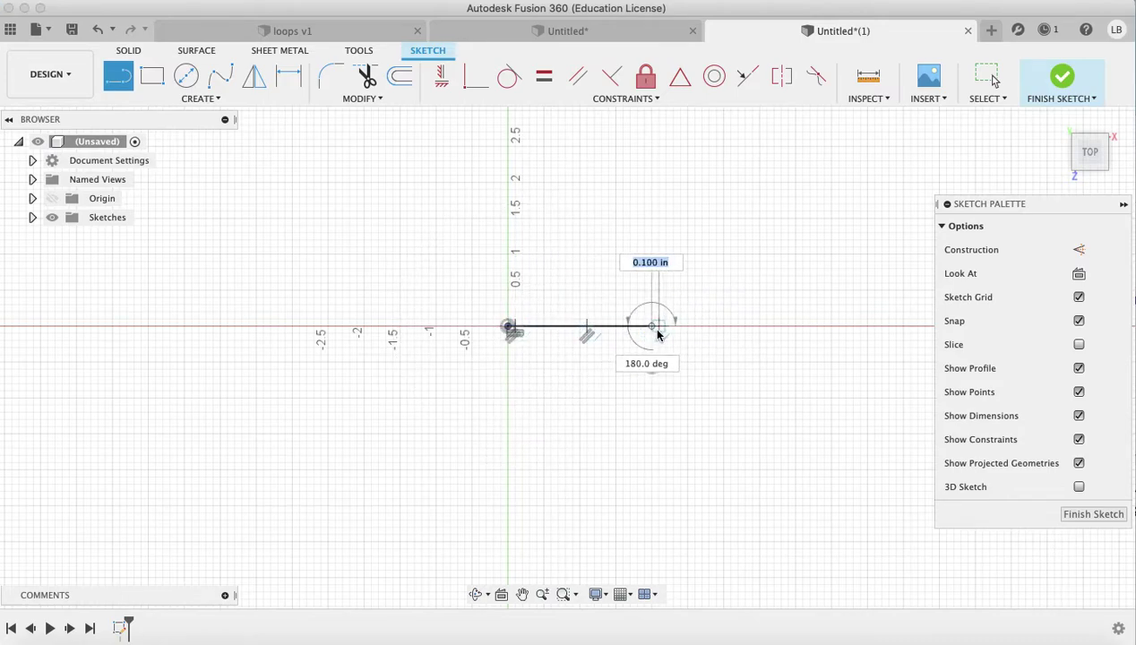
{"action": "left_click", "coordinate": [654, 330]}
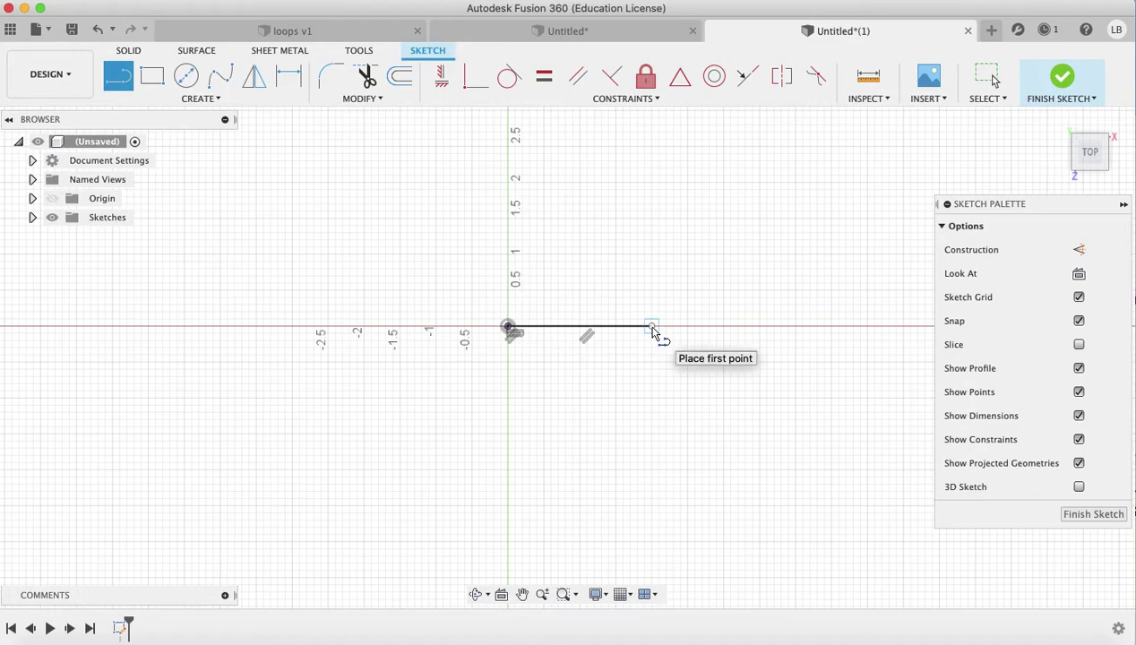
{"action": "scroll", "coordinate": [654, 331], "scroll_direction": "up", "scroll_amount": 5}
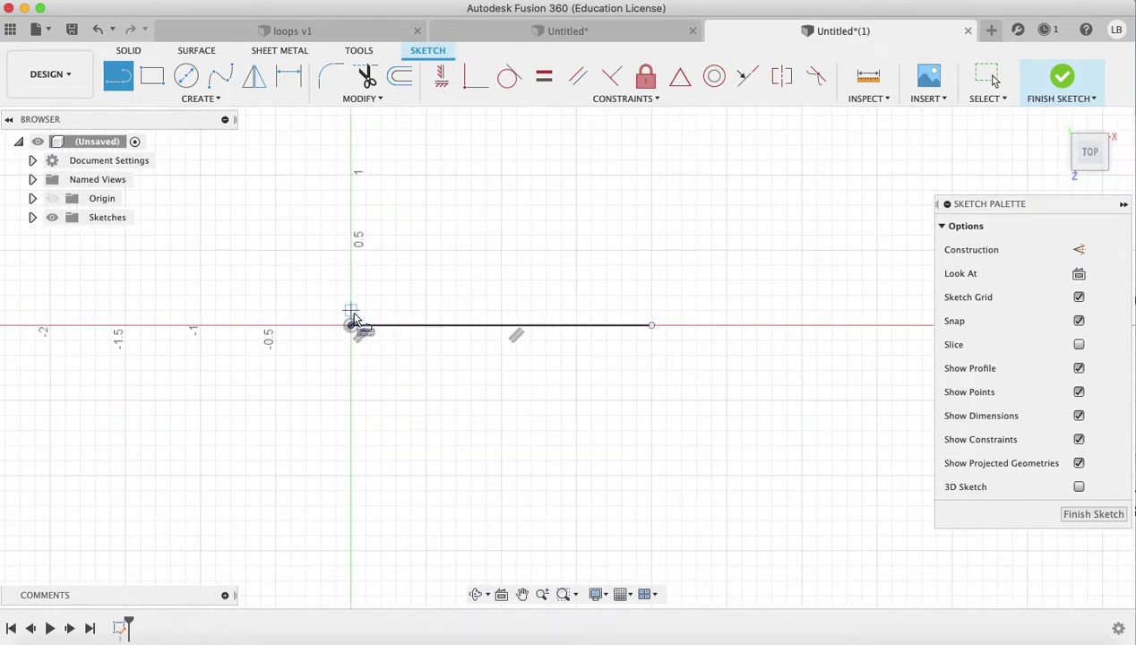
{"action": "left_click", "coordinate": [351, 325]}
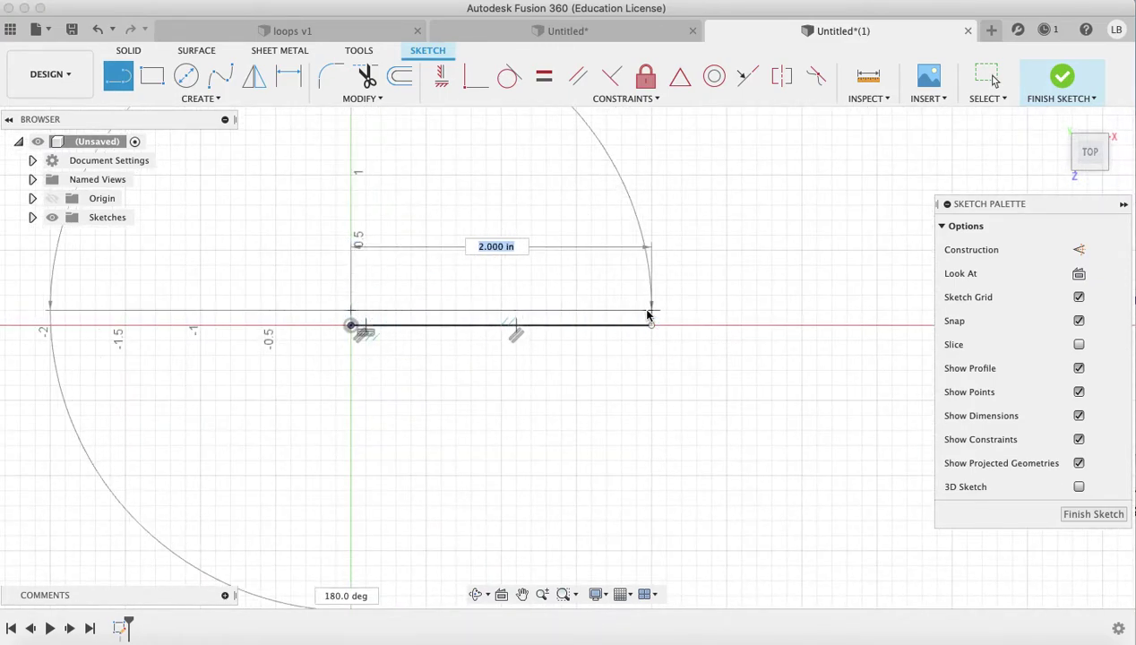
{"action": "left_click", "coordinate": [650, 313]}
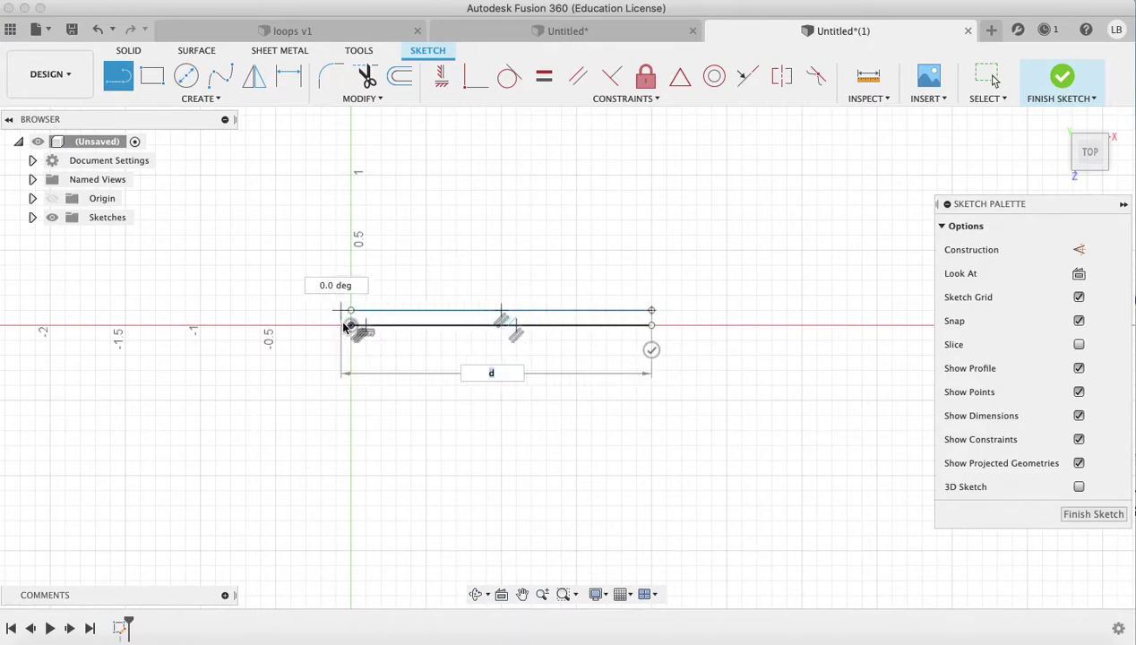
{"action": "left_click", "coordinate": [352, 312]}
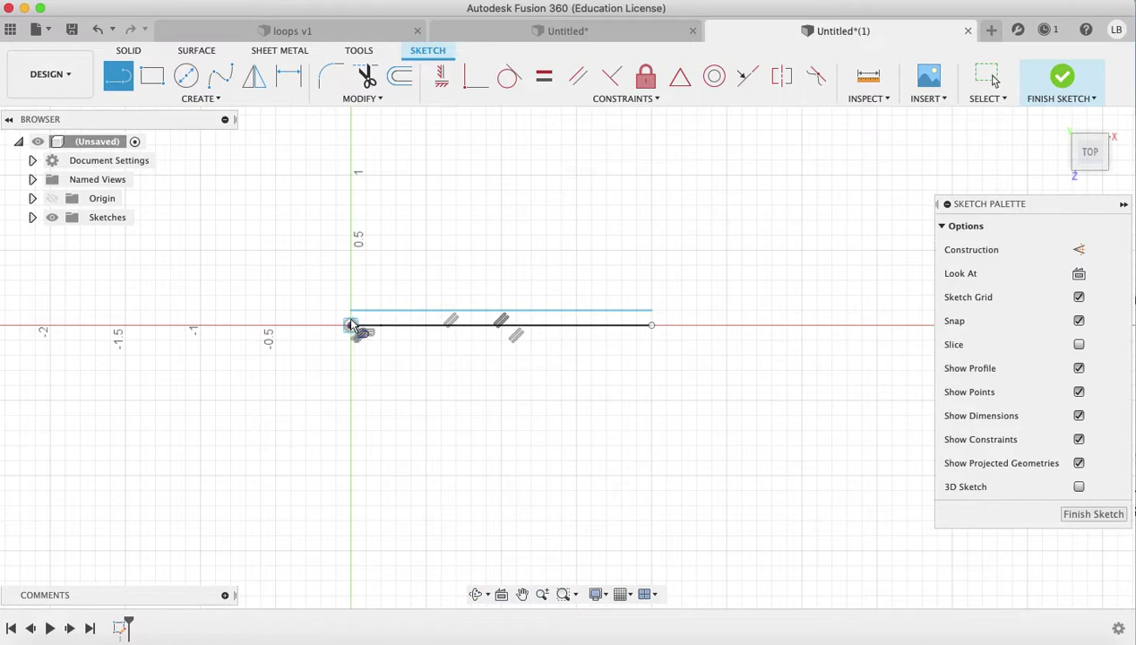
{"action": "left_click", "coordinate": [351, 323]}
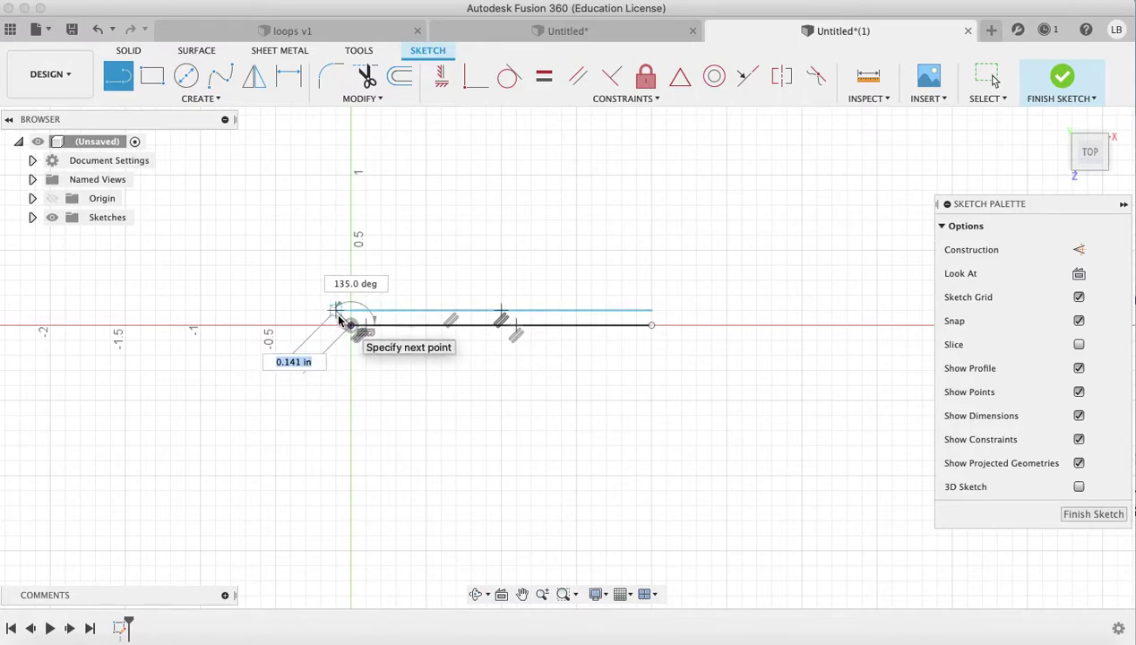
- Dimension the vertical gap from the origin to the upper line as 1/32 in (0.031)
{"action": "key", "text": "Escape"}
{"action": "key", "text": "d"}
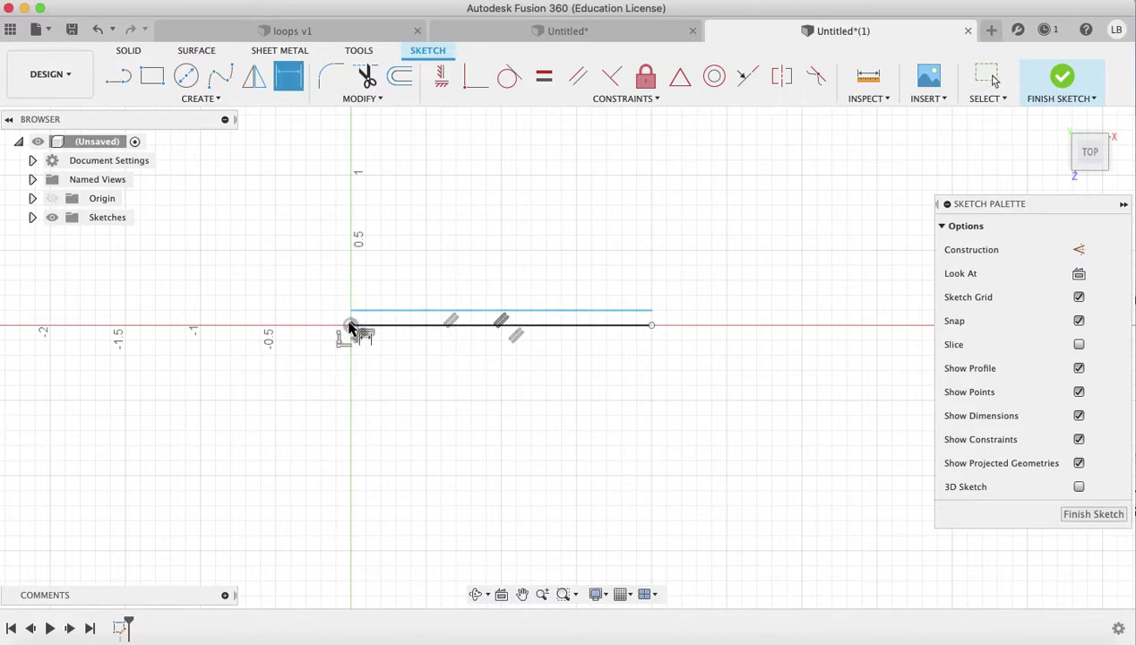
{"action": "left_click", "coordinate": [351, 325]}
{"action": "left_click", "coordinate": [351, 312]}
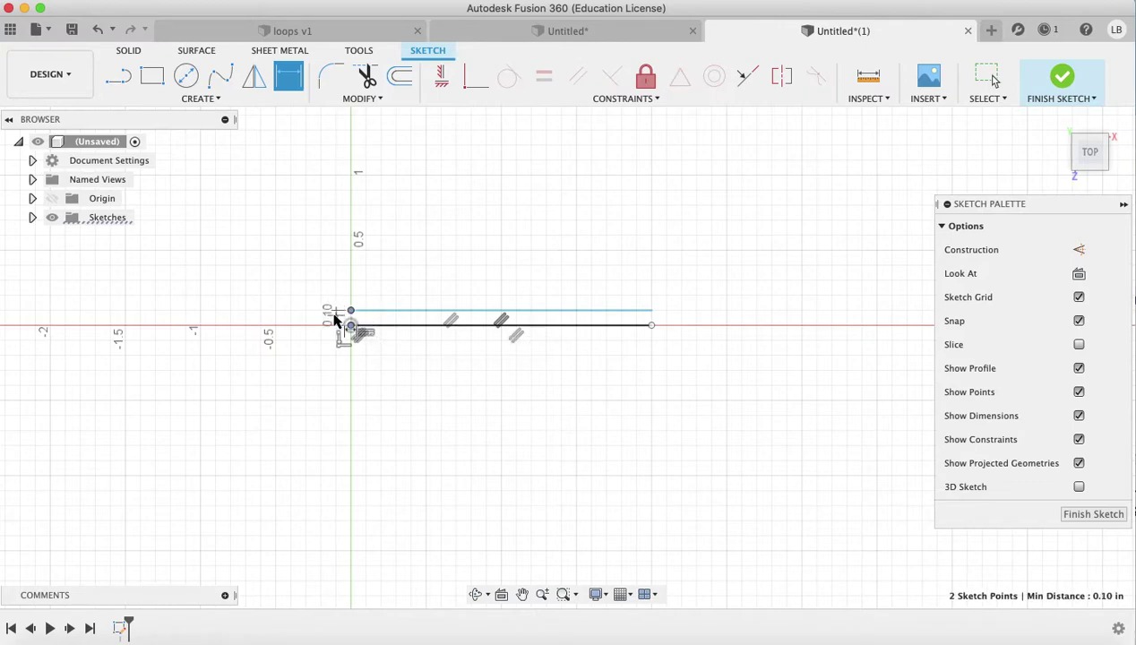
{"action": "left_click", "coordinate": [337, 318]}
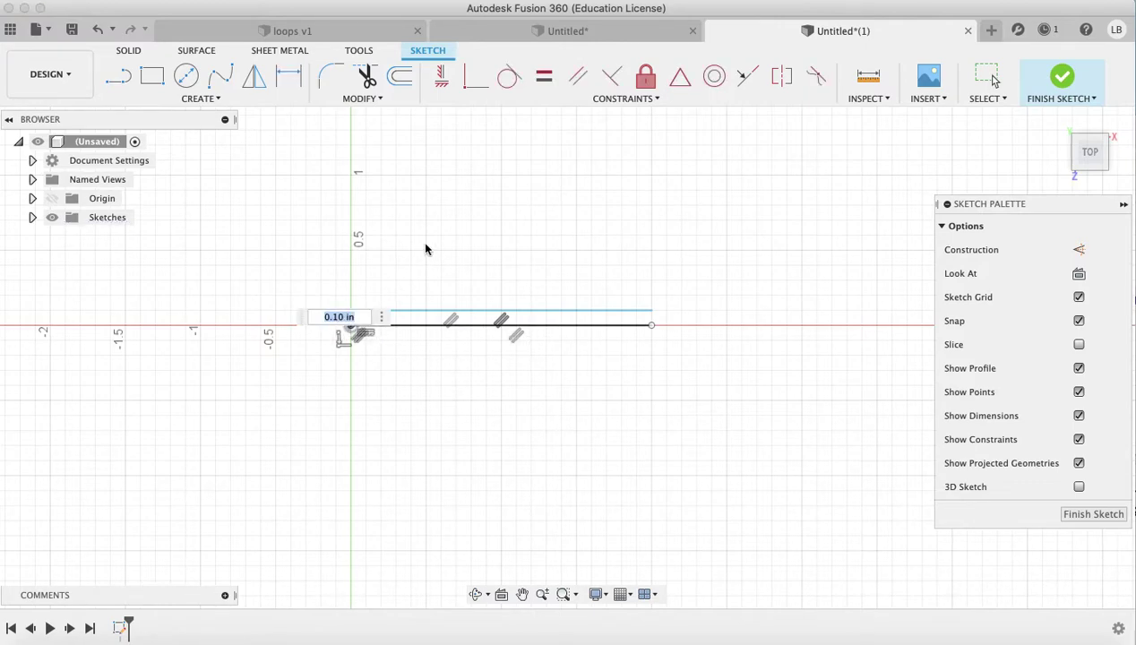
{"action": "type", "text": "32"}
{"action": "key", "text": "Return"}
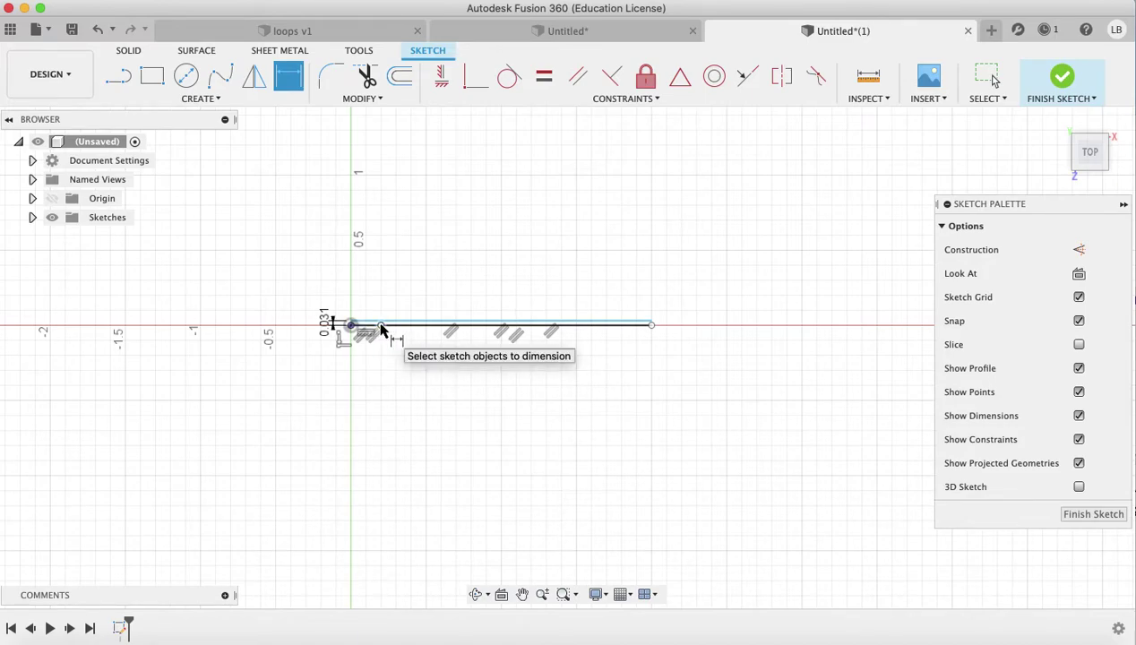
{"action": "left_click", "coordinate": [212, 101]}
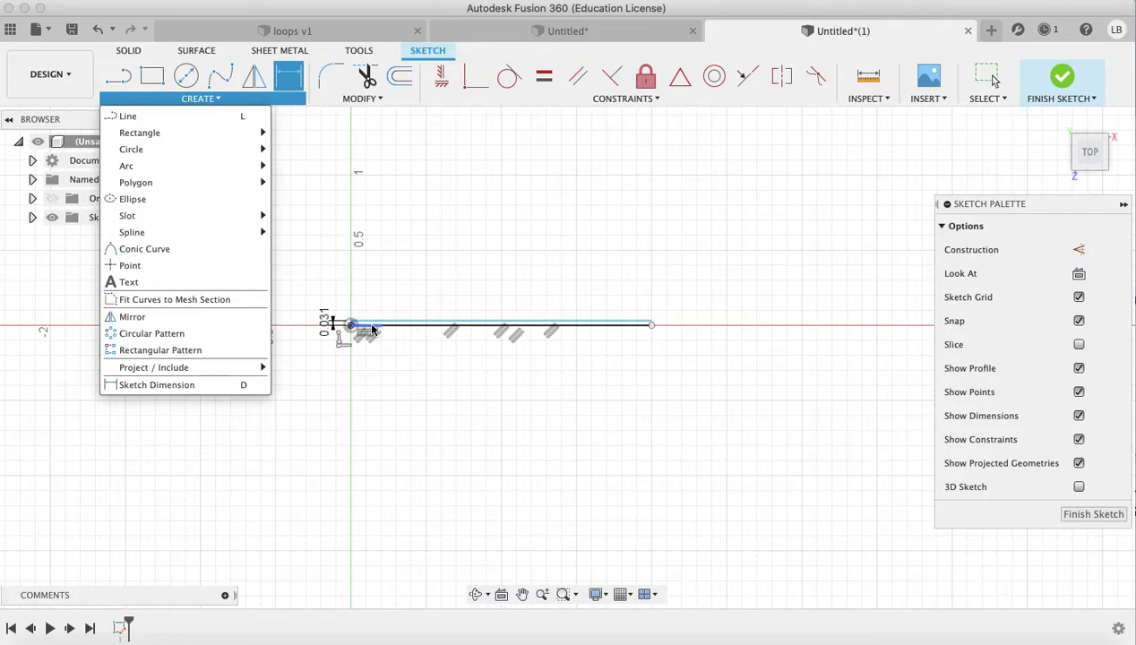
- Draw a 0.5 in wide three-point semicircular arc on the baseline near the origin
{"action": "scroll", "coordinate": [372, 331], "scroll_direction": "up", "scroll_amount": 3}
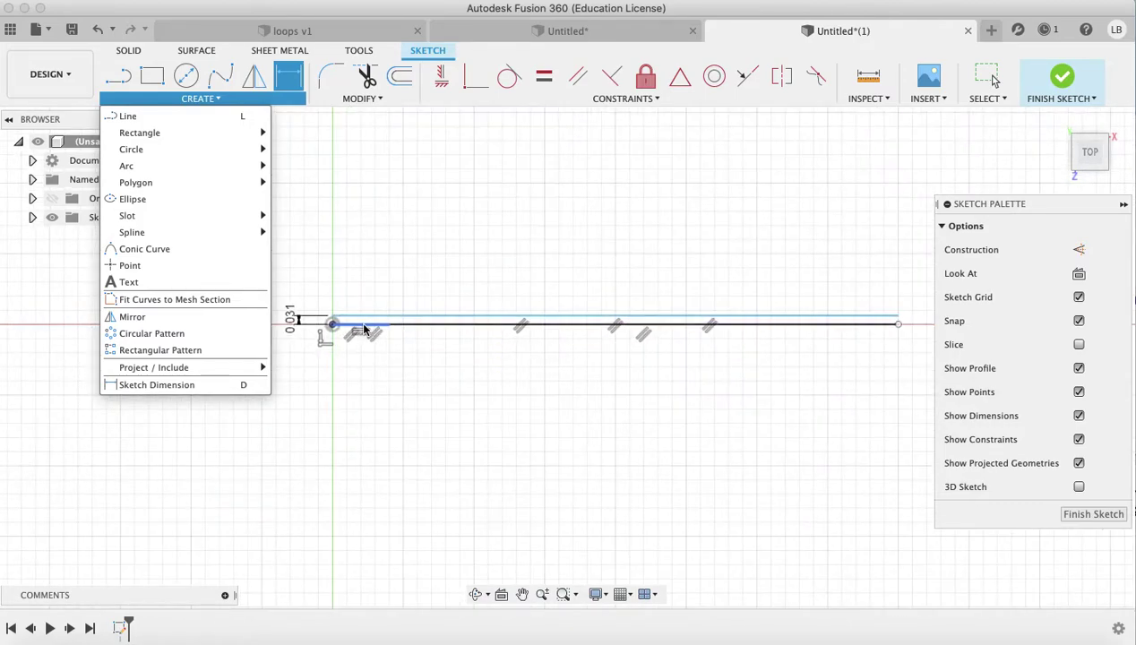
{"action": "left_click", "coordinate": [362, 327]}
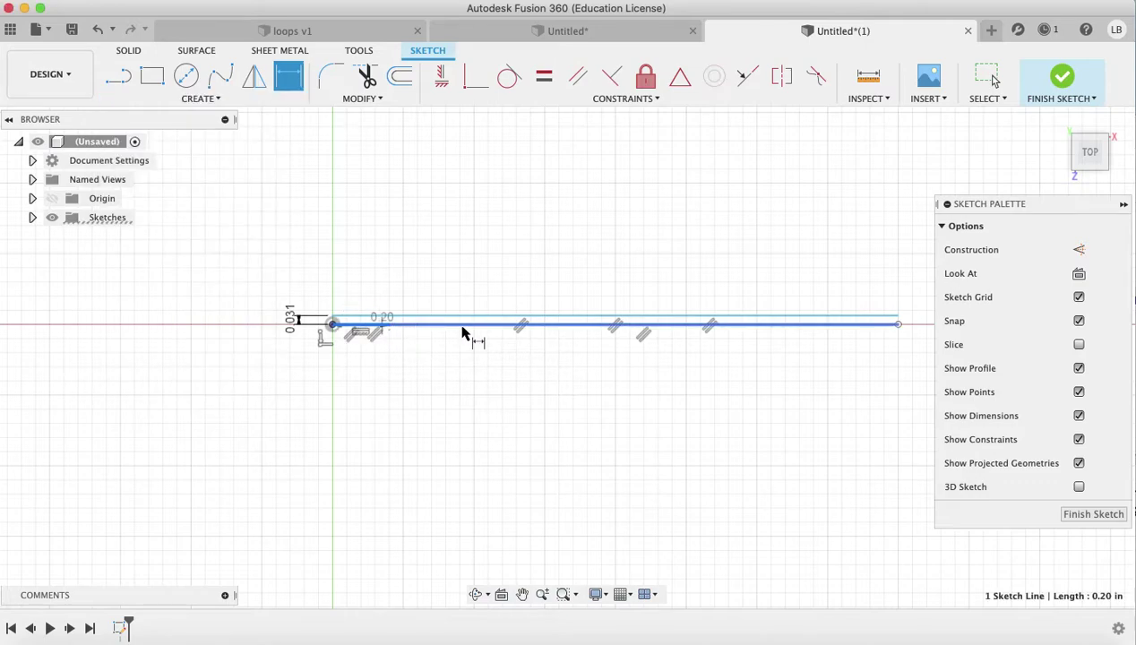
{"action": "left_click", "coordinate": [206, 99]}
{"action": "mouse_move", "coordinate": [237, 166]}
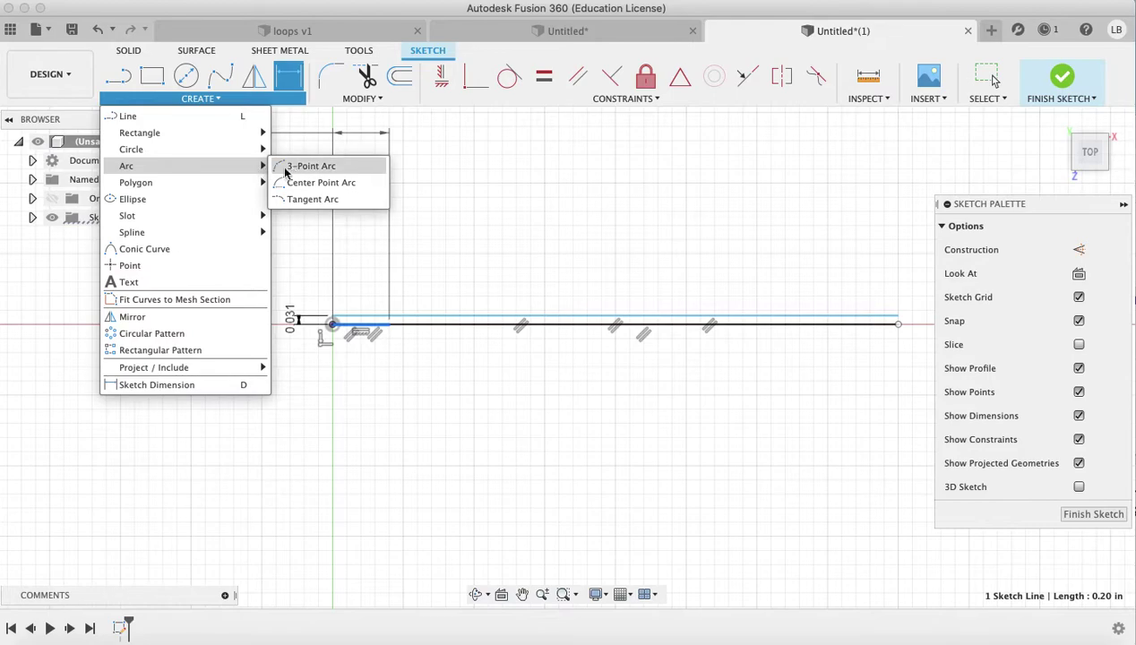
{"action": "left_click", "coordinate": [301, 169]}
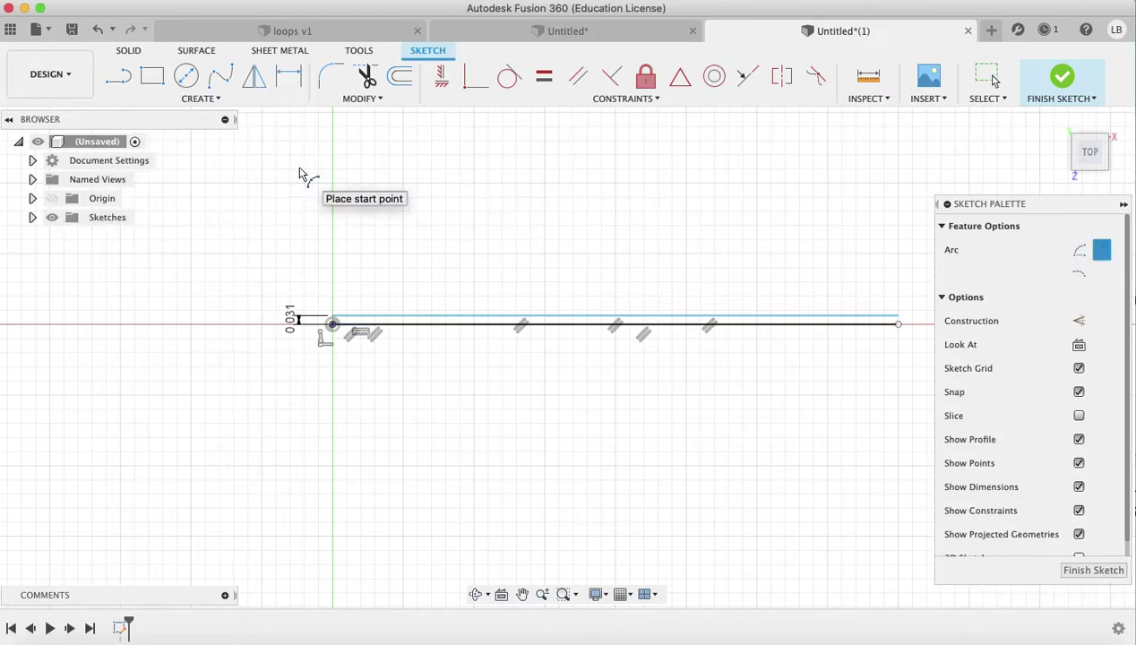
{"action": "left_click", "coordinate": [364, 324]}
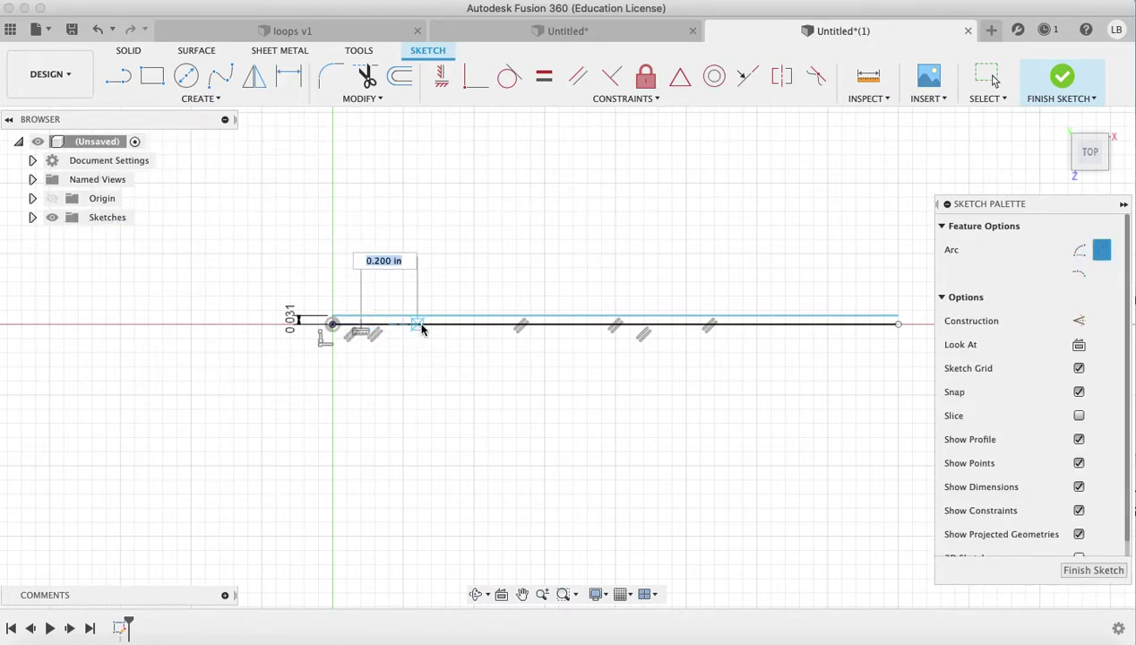
{"action": "left_click", "coordinate": [501, 324]}
{"action": "left_click", "coordinate": [445, 256]}
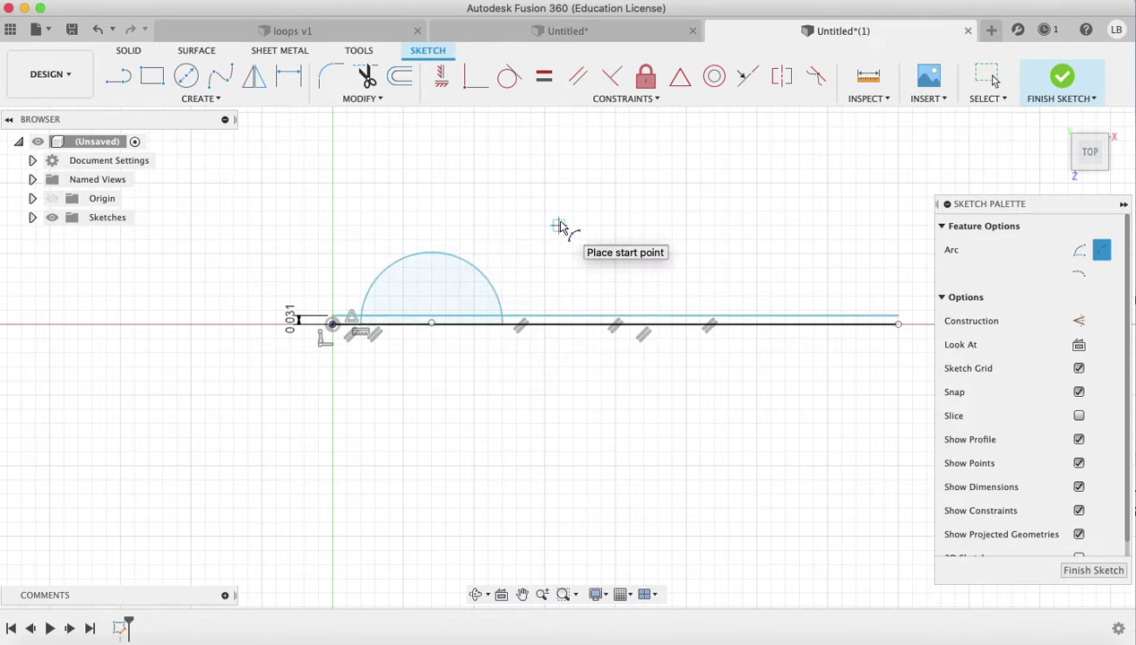
{"action": "key", "text": "d"}
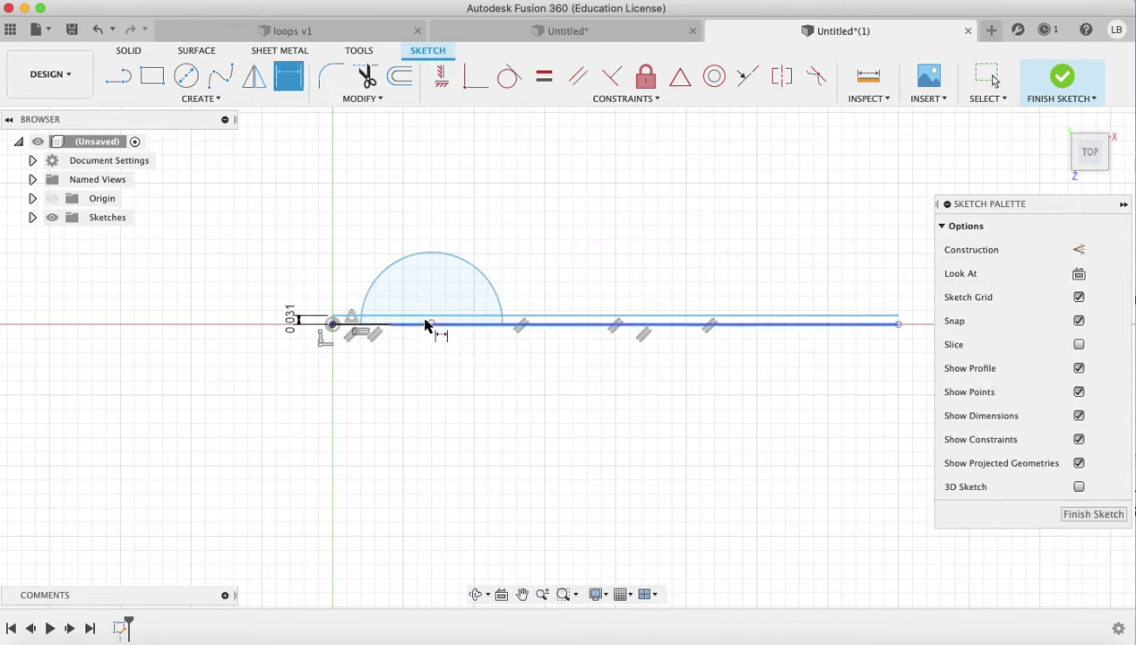
{"action": "left_click", "coordinate": [436, 257]}
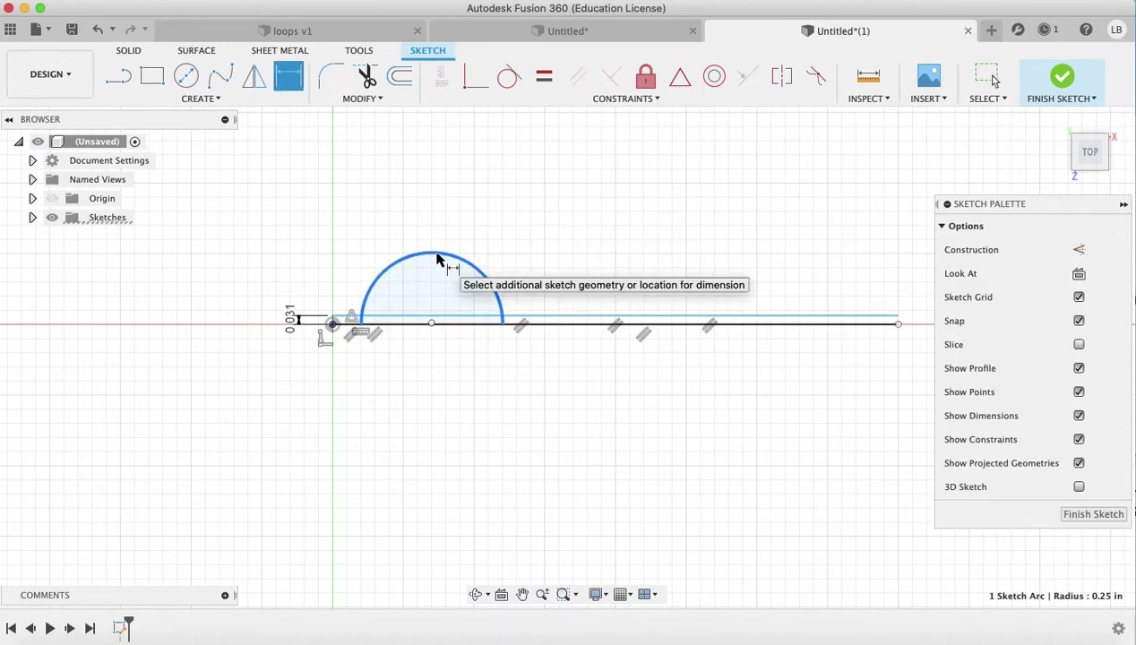
- Set the arc's radius dimension to 0.25 in
{"action": "left_click", "coordinate": [503, 224]}
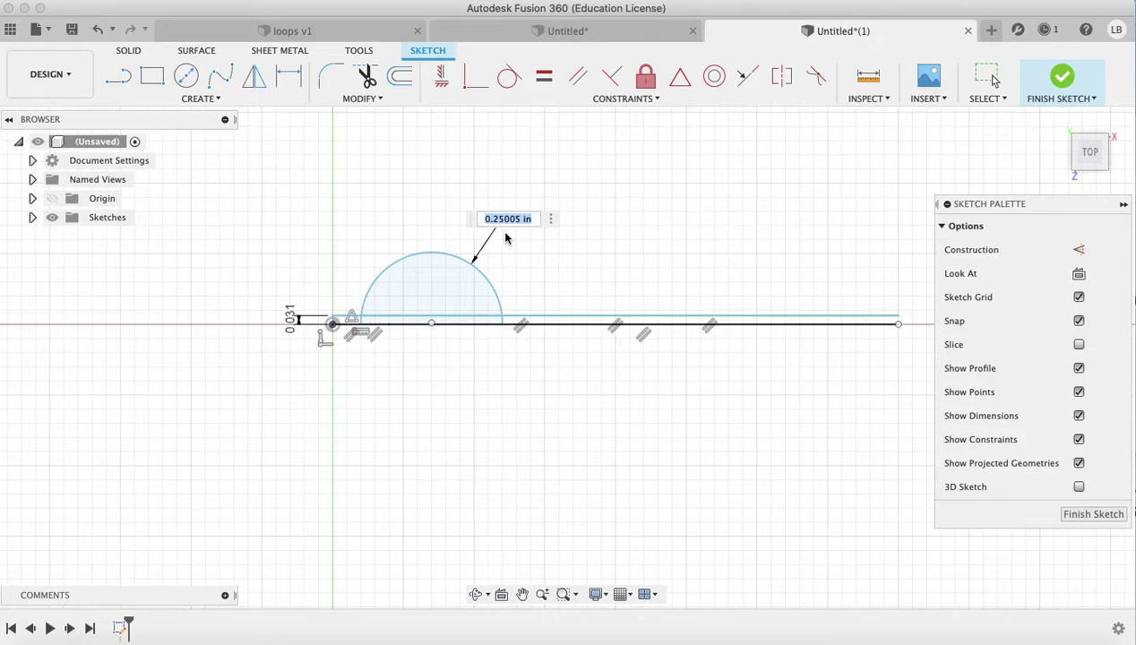
{"action": "key", "text": "BackSpace"}
{"action": "key", "text": "Return"}
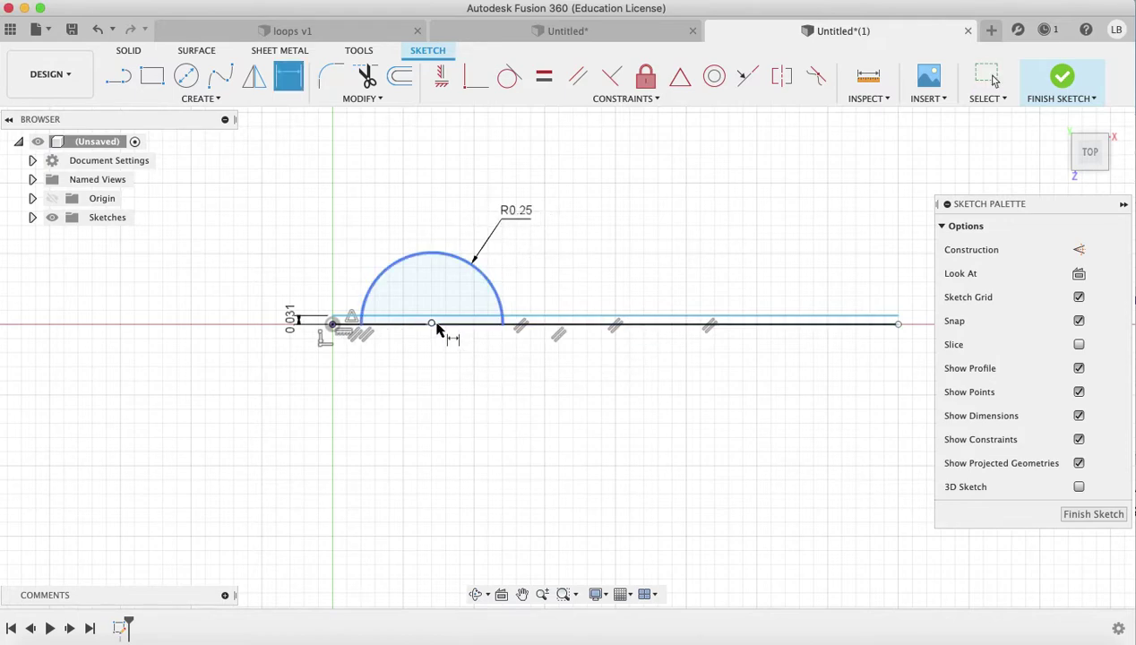
- Dimension the arc's left endpoint to its centre at 0.25 in horizontally
{"action": "left_click", "coordinate": [360, 324]}
{"action": "left_click", "coordinate": [431, 324]}
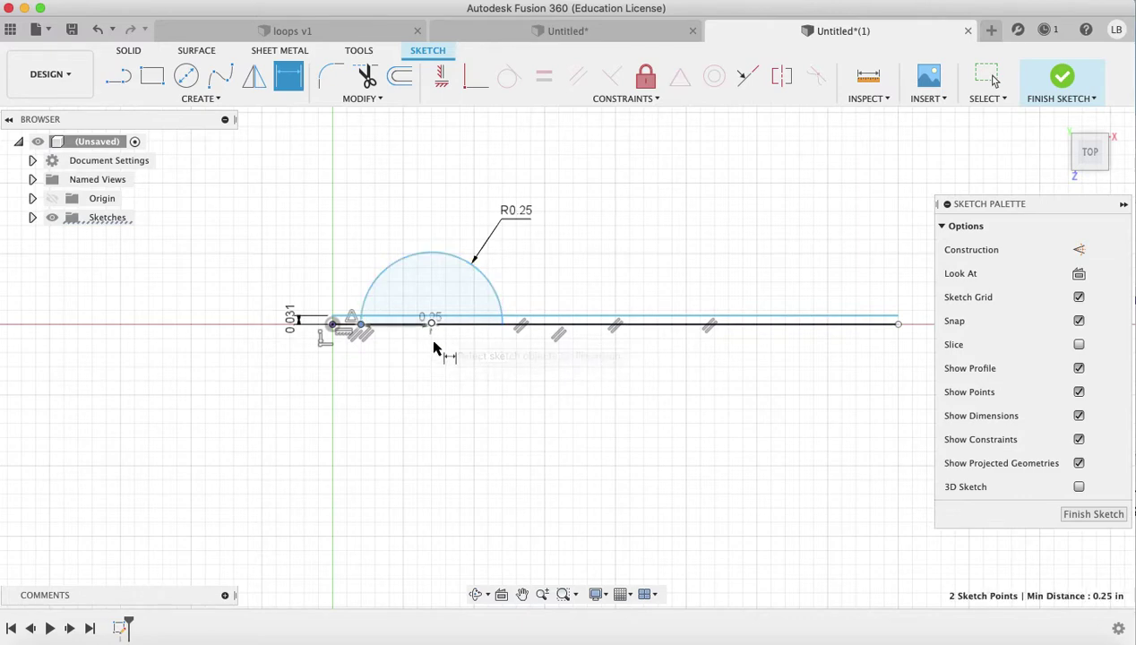
{"action": "left_click", "coordinate": [395, 398]}
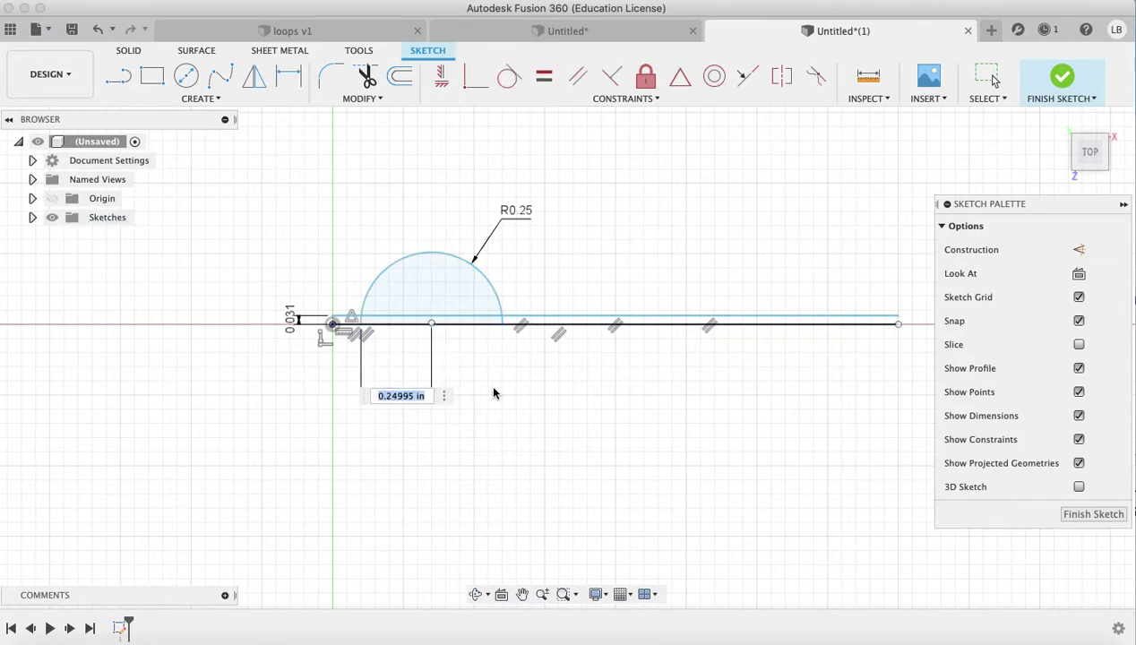
{"action": "type", "text": "1"}
{"action": "key", "text": "Return"}
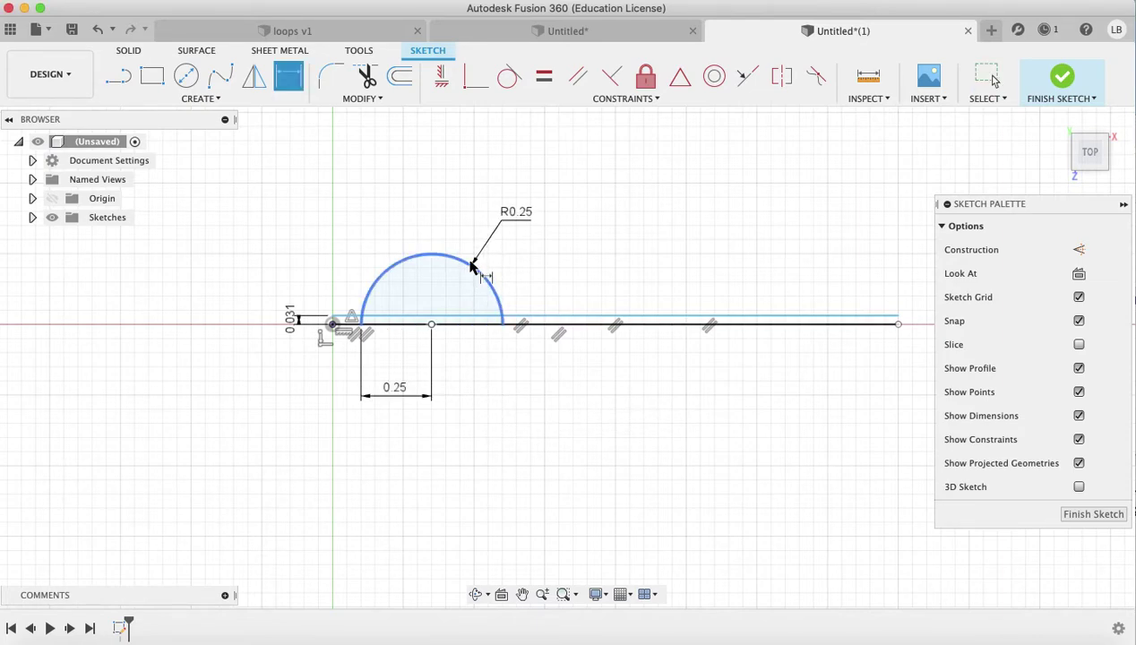
- Start an offset of the half-circle arc and enter a 1/32 in distance
{"action": "left_click", "coordinate": [342, 103]}
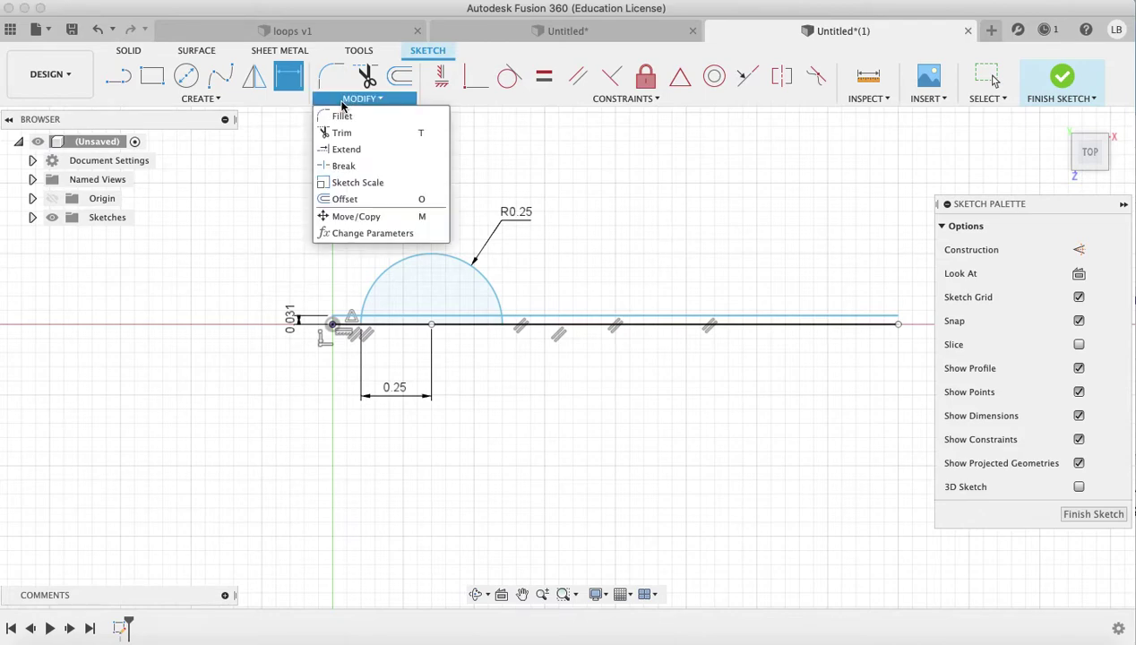
{"action": "left_click", "coordinate": [344, 199]}
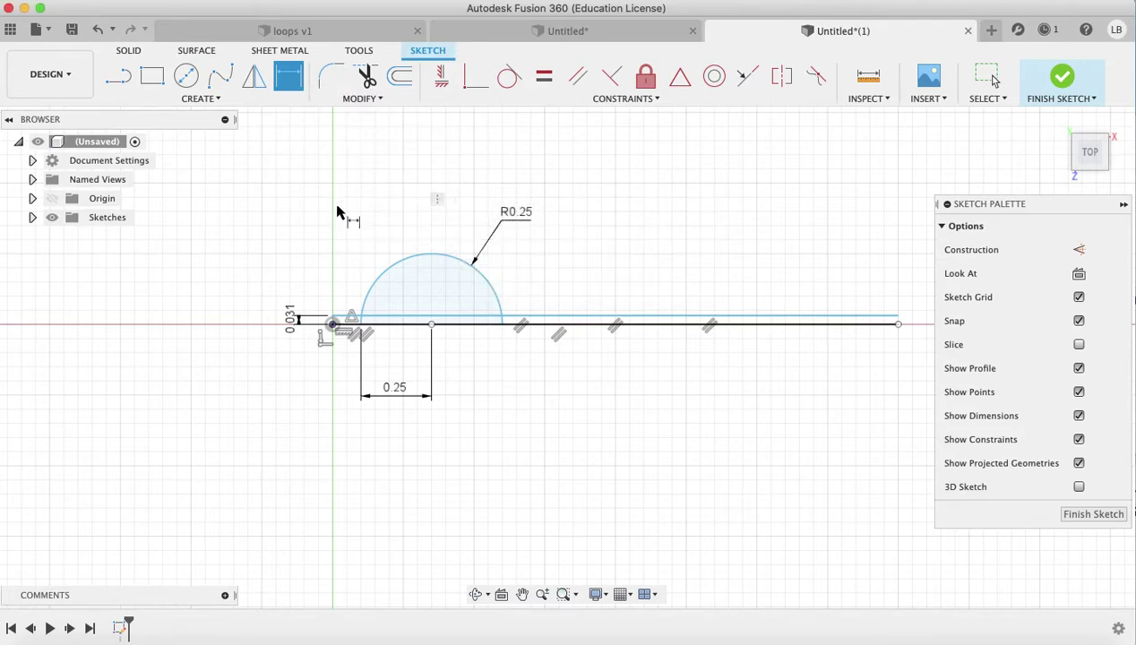
{"action": "left_click", "coordinate": [402, 265]}
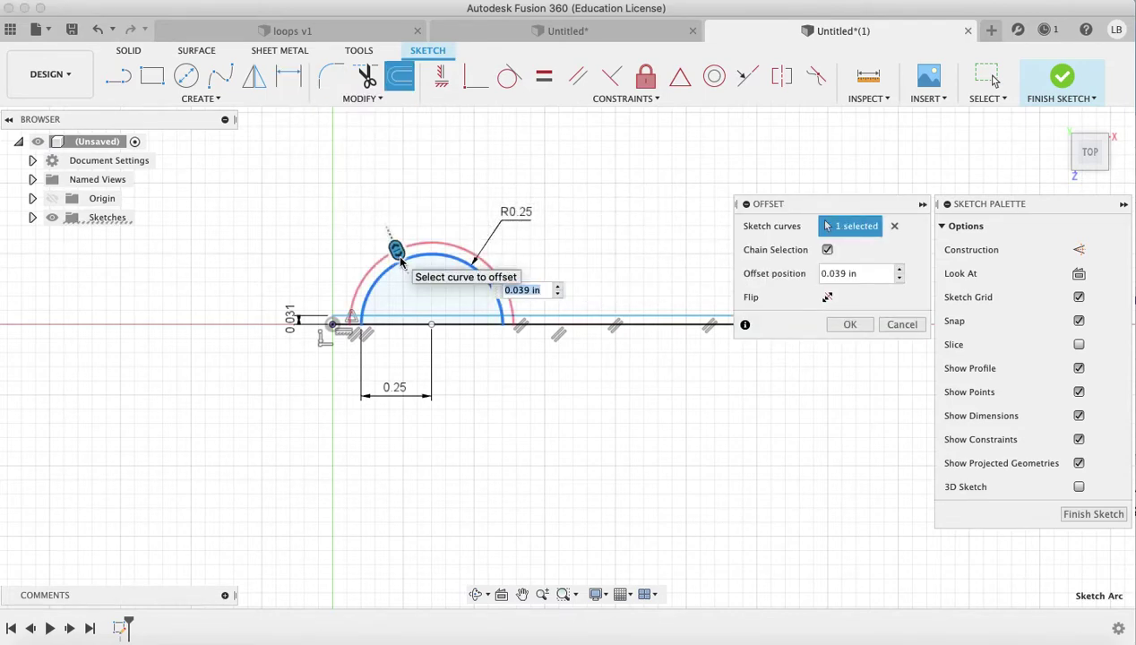
{"action": "left_click", "coordinate": [837, 272]}
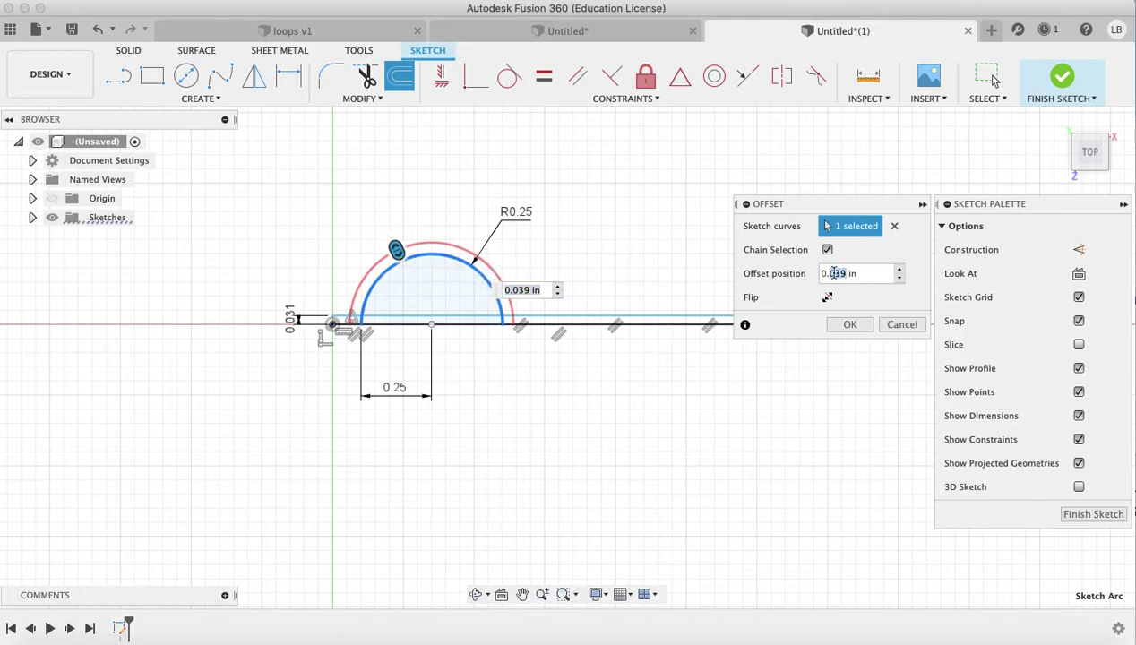
{"action": "type", "text": "0.1/3"}
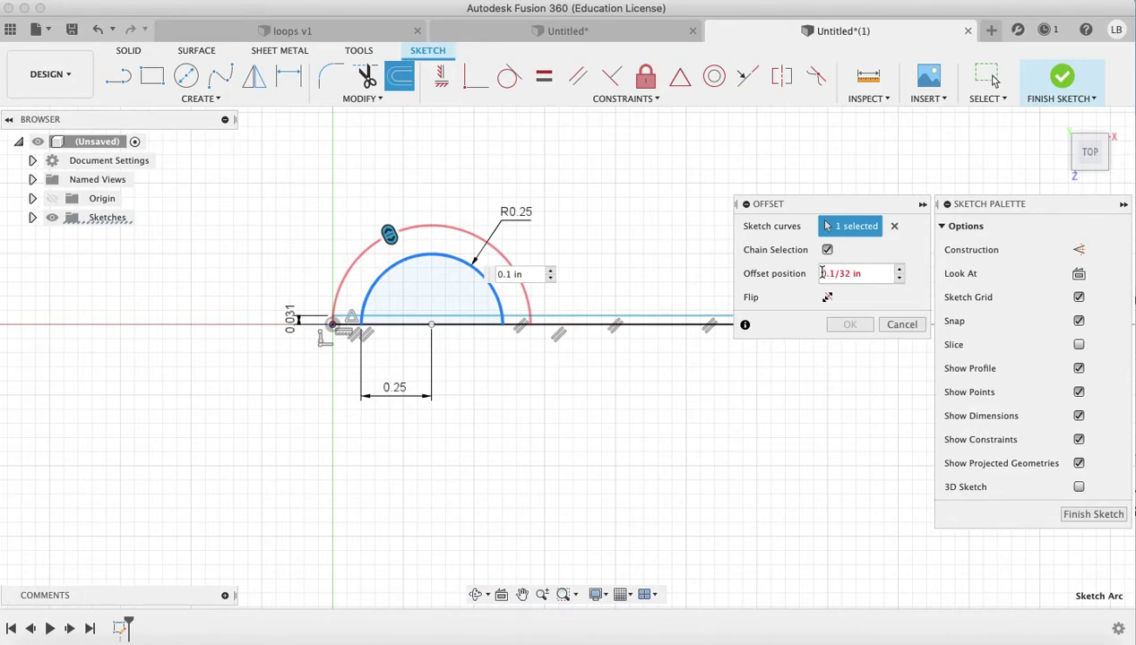
{"action": "type", "text": "2"}
{"action": "left_click", "coordinate": [816, 274]}
{"action": "key", "text": "Delete"}
{"action": "key", "text": "Delete"}
{"action": "left_click", "coordinate": [859, 274]}
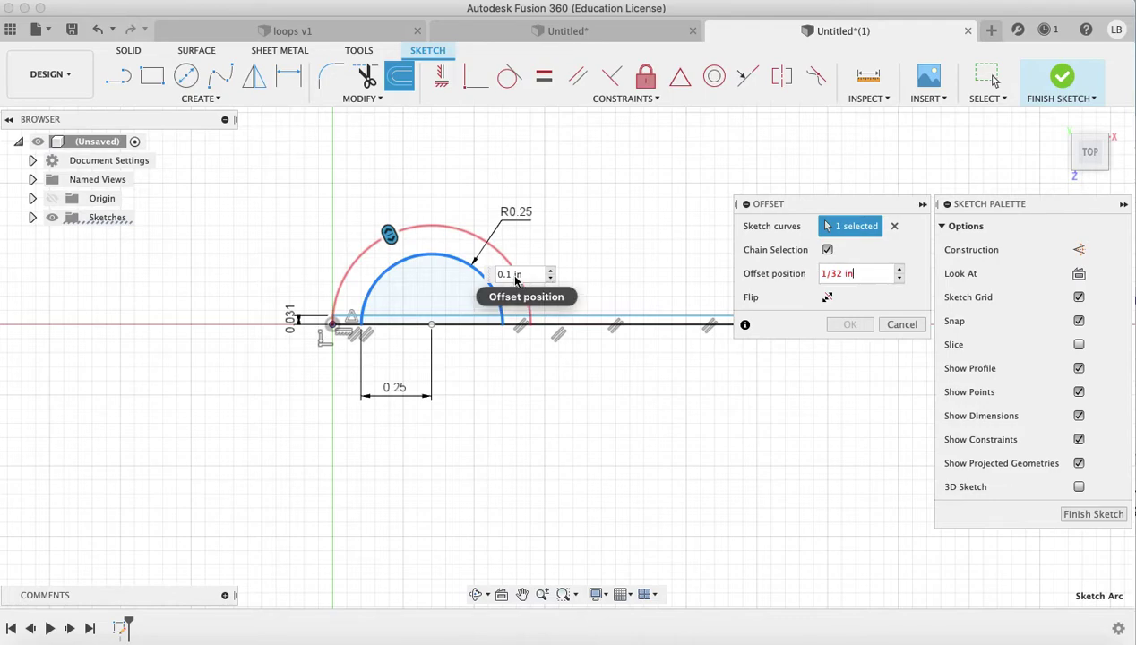
- Reselect the arc and apply the 1/32 in offset to create the outer arc
{"action": "left_click", "coordinate": [476, 273]}
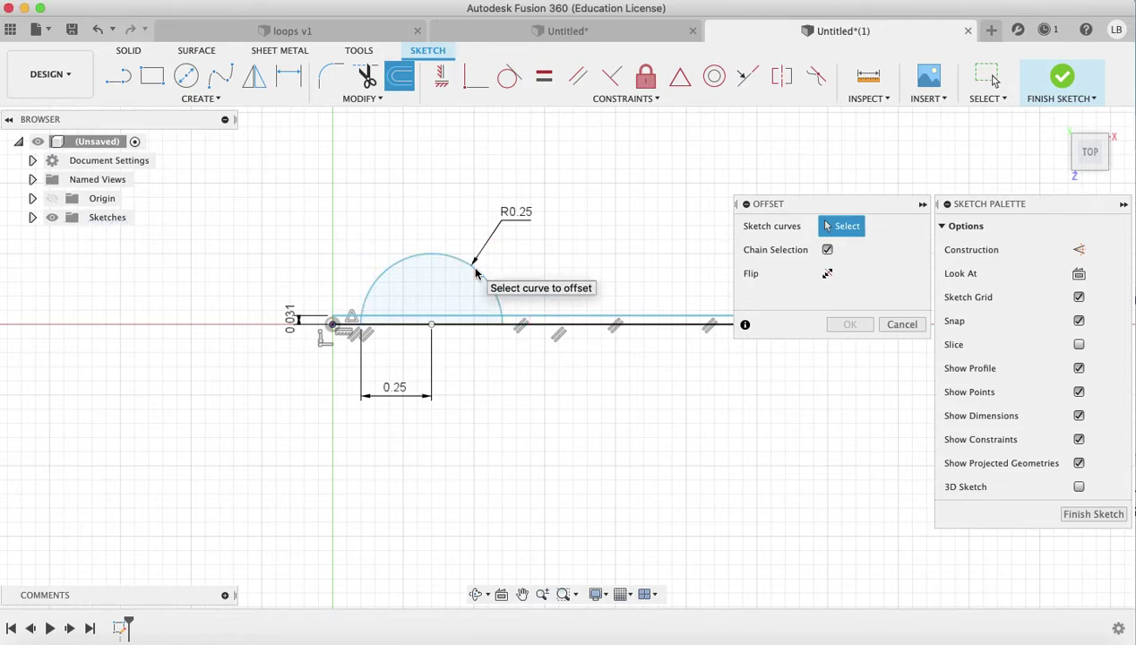
{"action": "left_click", "coordinate": [475, 271]}
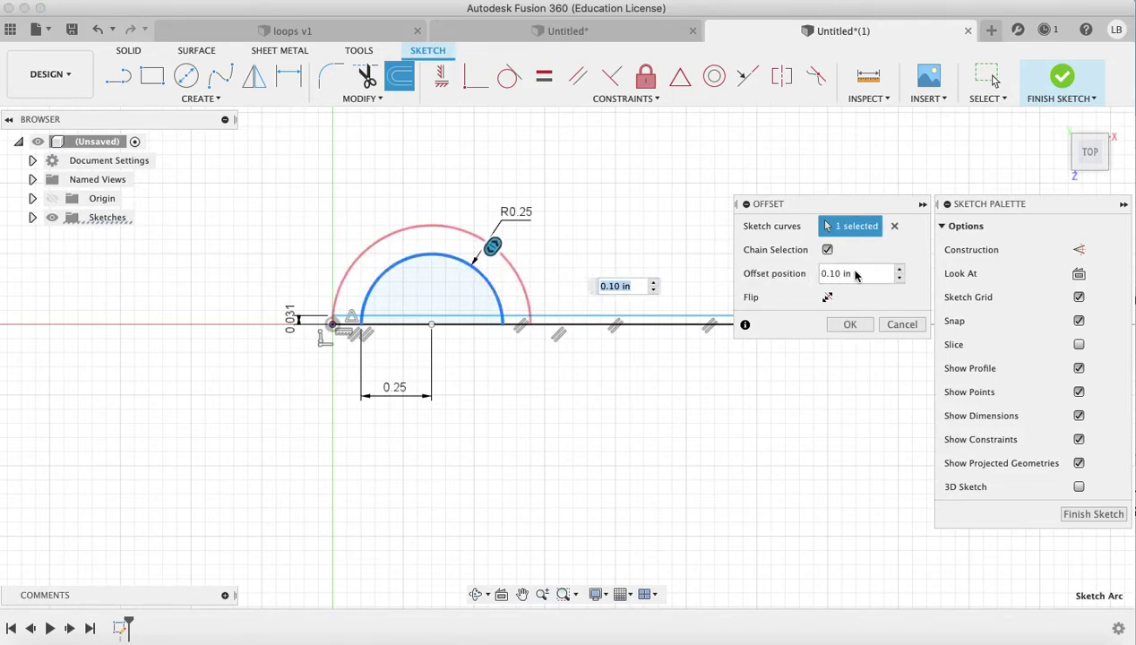
{"action": "left_click", "coordinate": [794, 275]}
{"action": "type", "text": "1/32"}
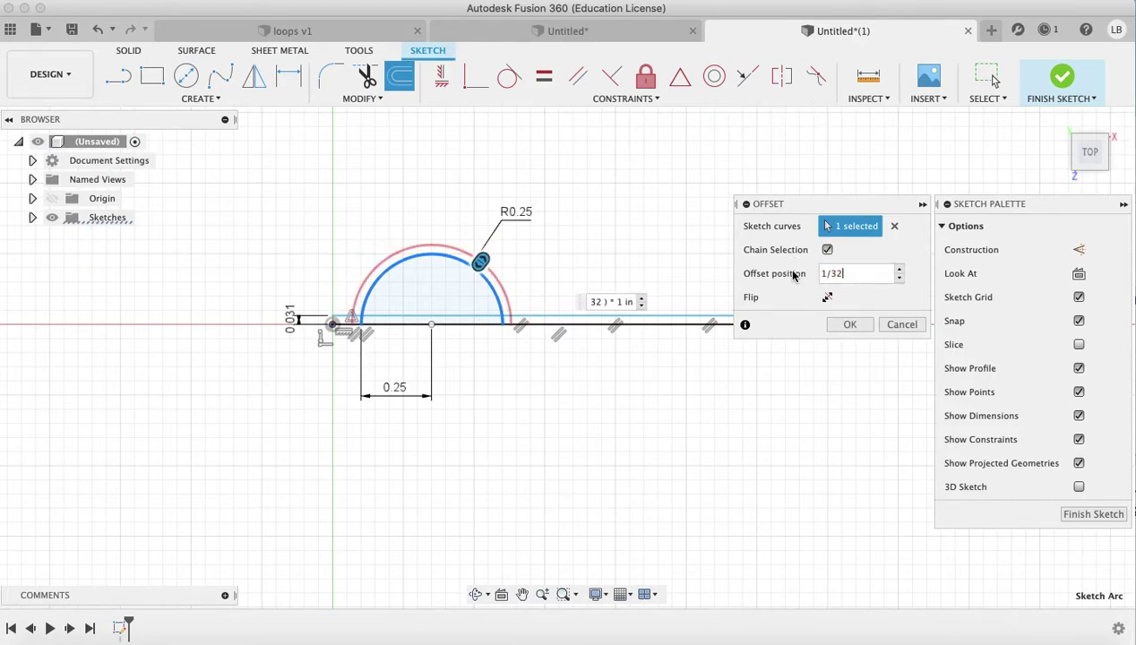
{"action": "key", "text": "Return"}
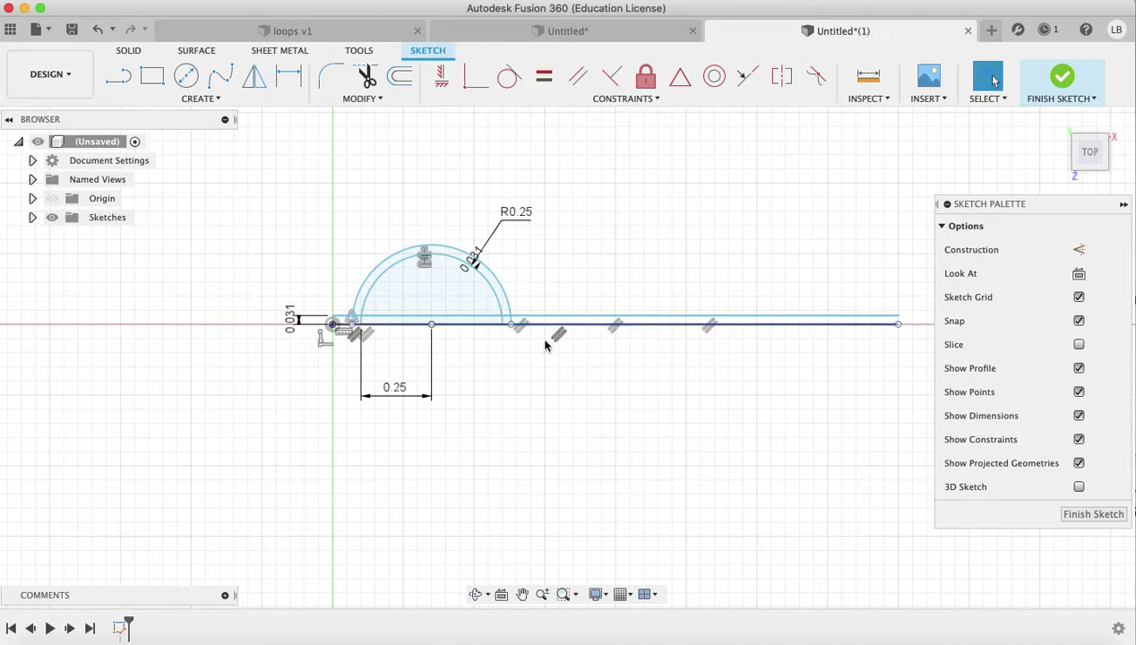
- Dimension the origin to the outer arc's left end as 1/32 in
{"action": "scroll", "coordinate": [534, 339], "scroll_direction": "up", "scroll_amount": 5}
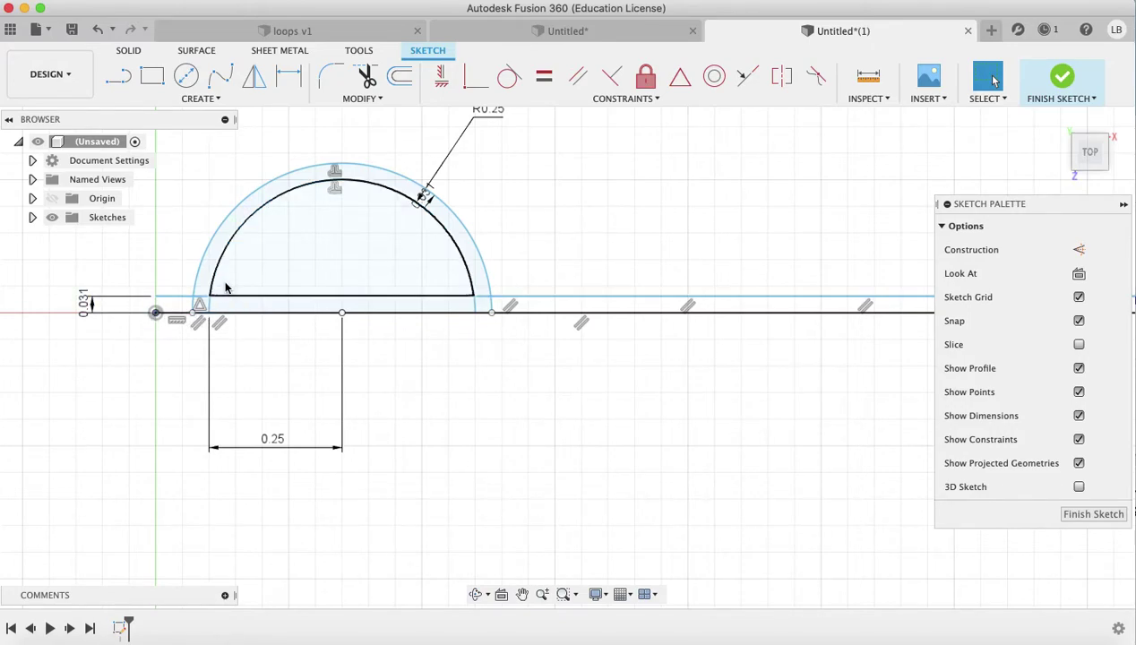
{"action": "key", "text": "d"}
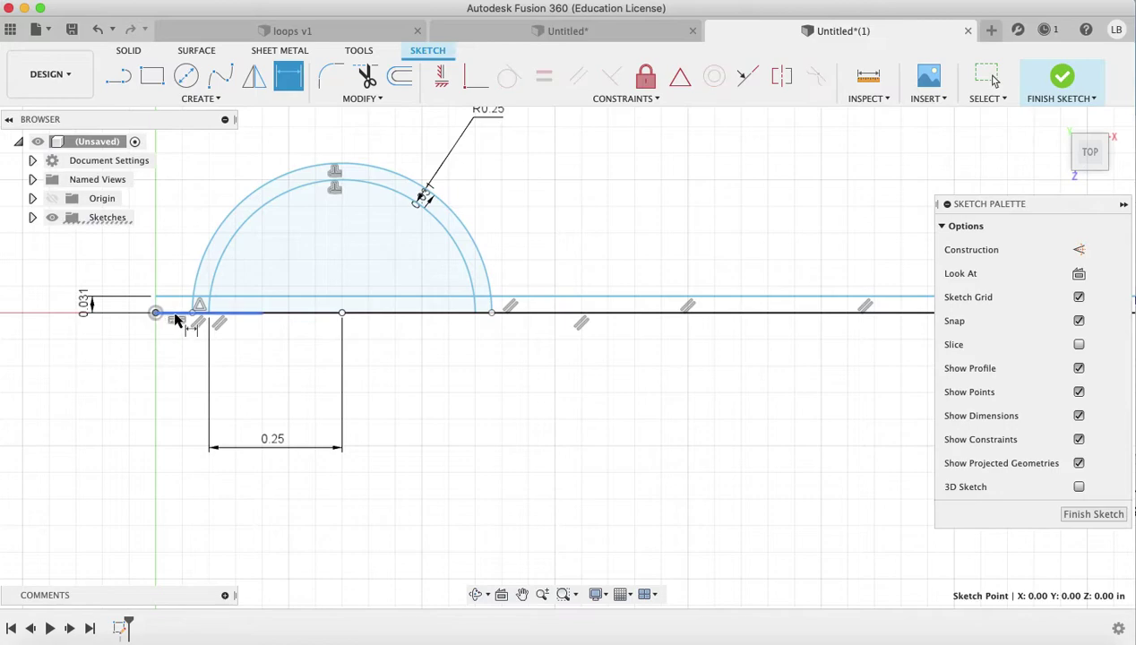
{"action": "left_click", "coordinate": [193, 313]}
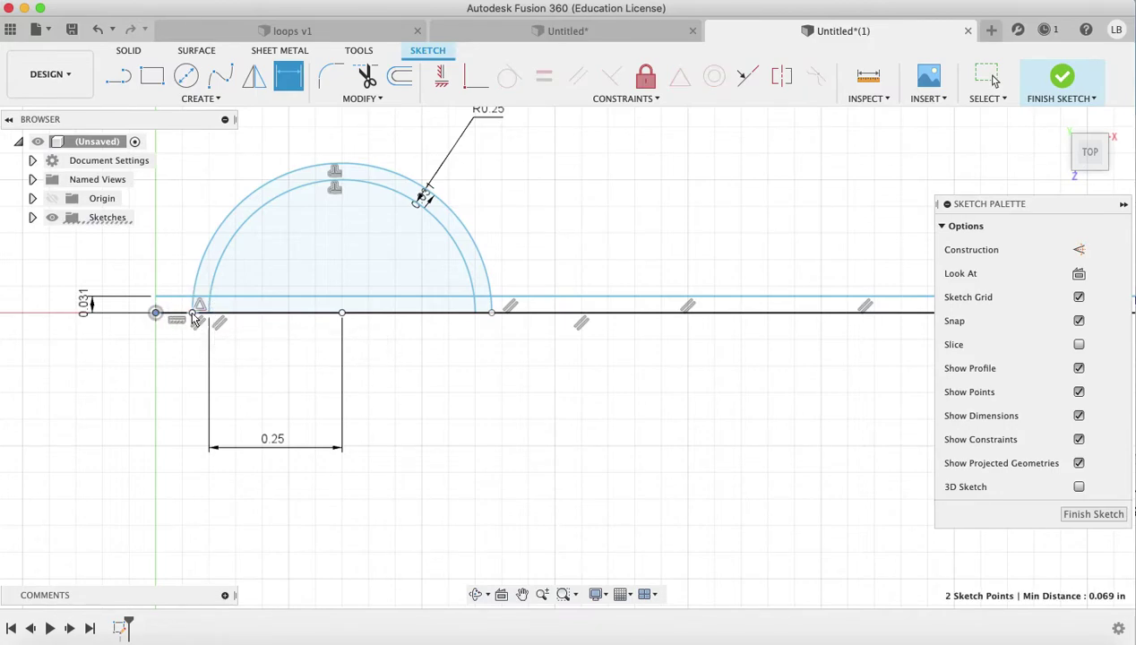
{"action": "left_click", "coordinate": [174, 370]}
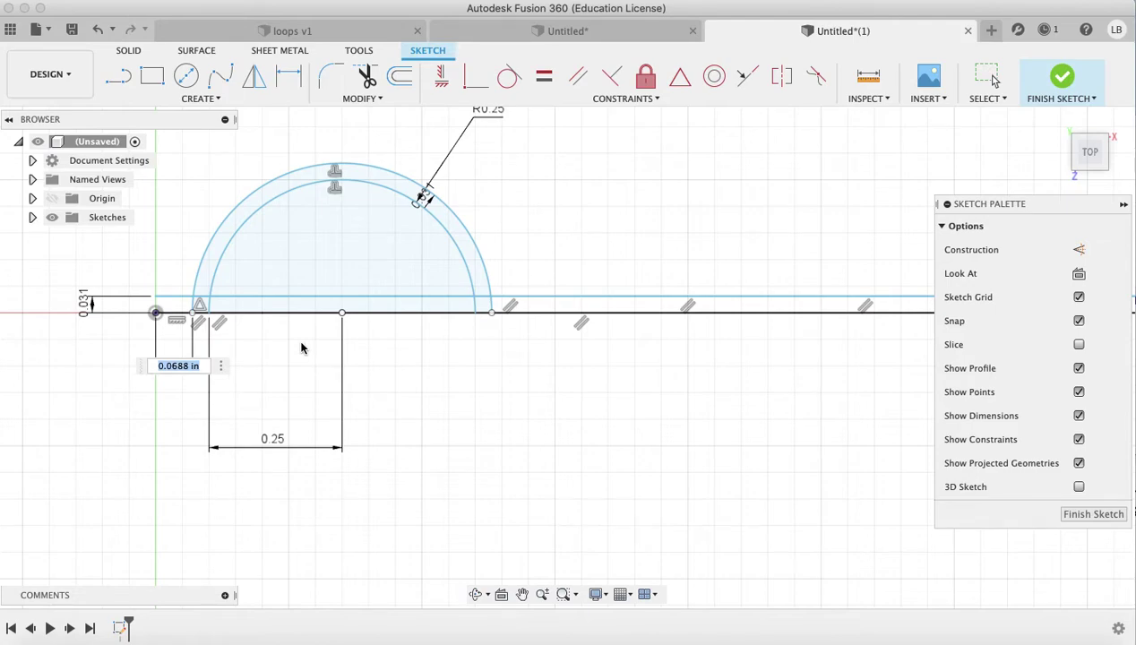
{"action": "type", "text": "1/32"}
{"action": "key", "text": "Return"}
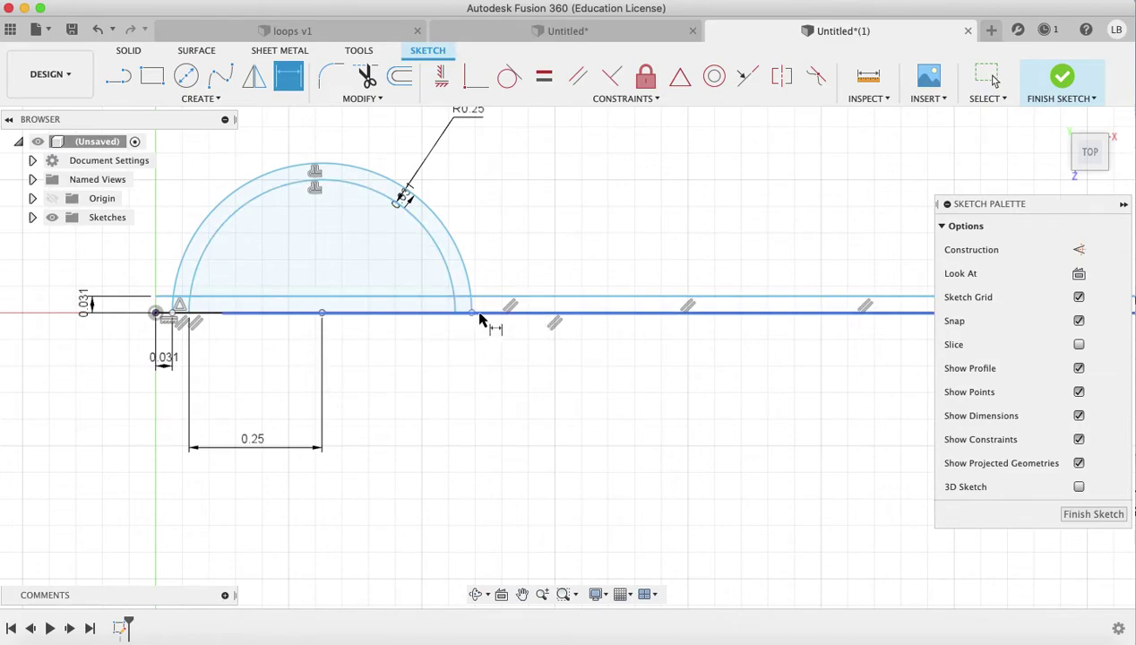
- Place sketch points at the outer arc's right end and on the baseline beyond it
{"action": "left_click", "coordinate": [201, 99]}
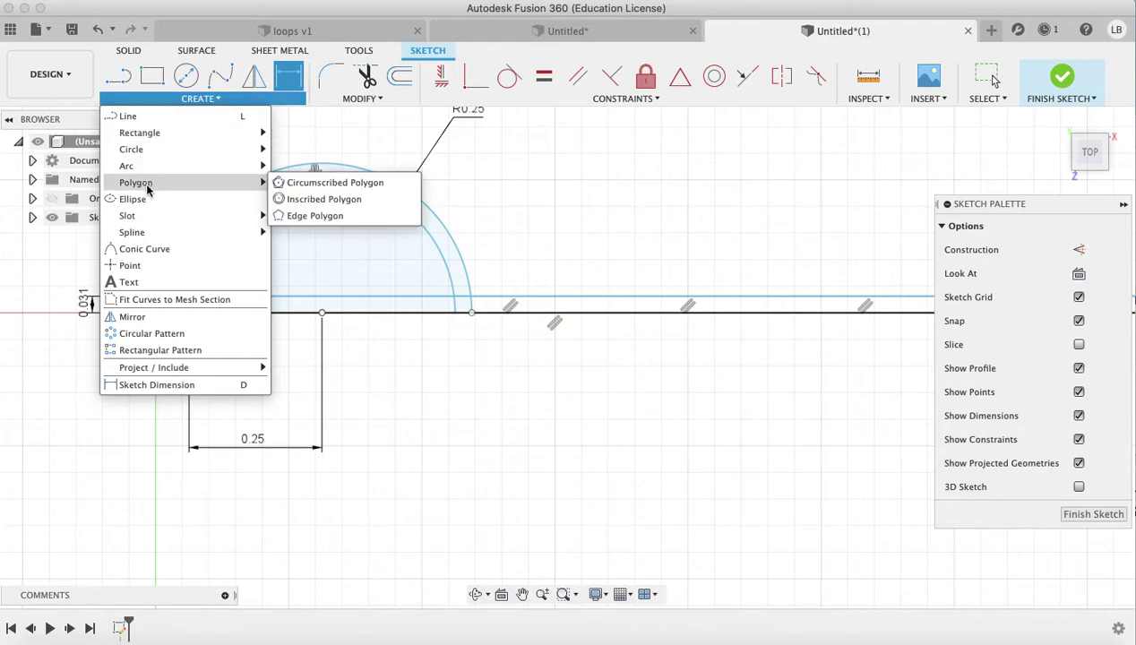
{"action": "left_click", "coordinate": [136, 266]}
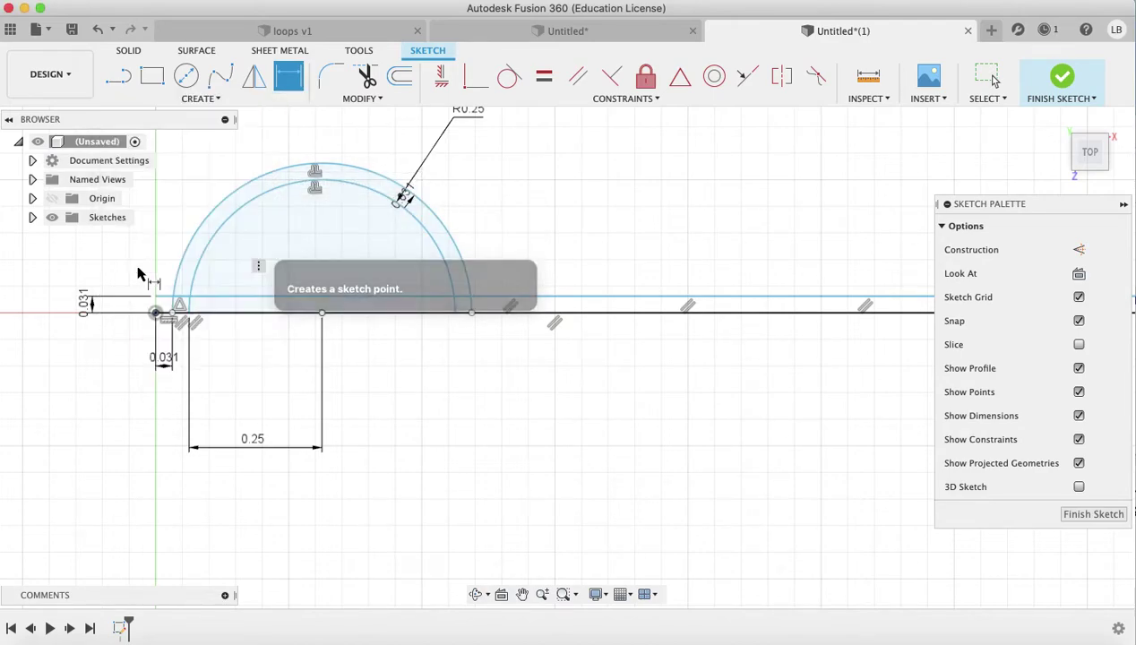
{"action": "left_click", "coordinate": [472, 314]}
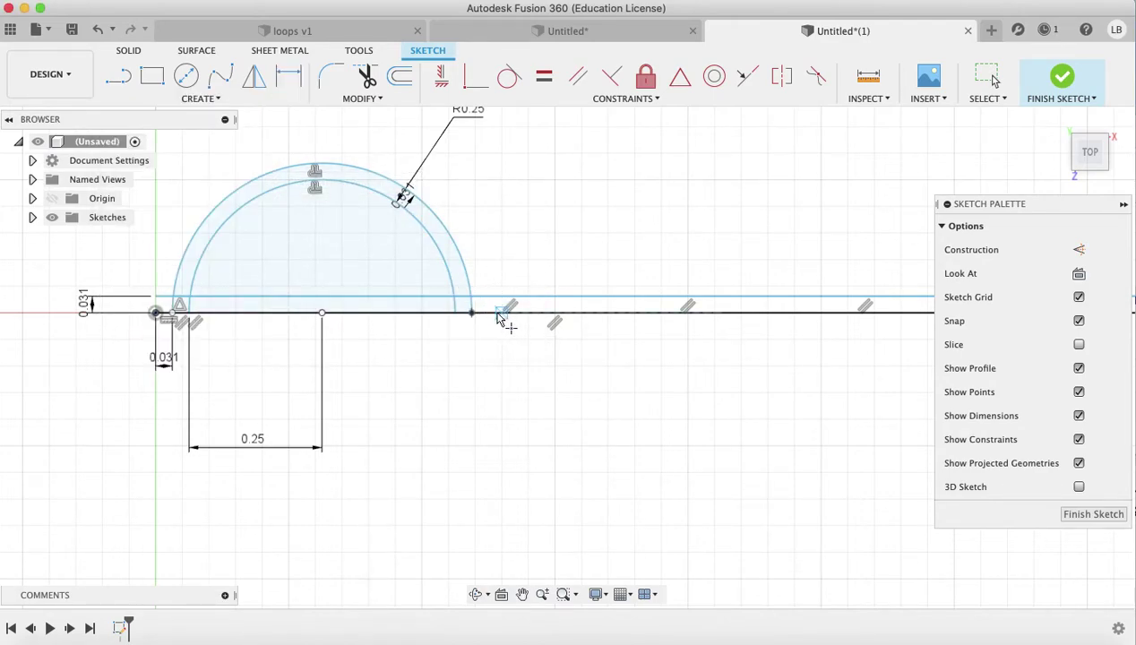
{"action": "left_click", "coordinate": [502, 312]}
{"action": "left_click", "coordinate": [545, 187]}
- Dimension the gap between the two new points as 1/32 in (0.031)
{"action": "key", "text": "d"}
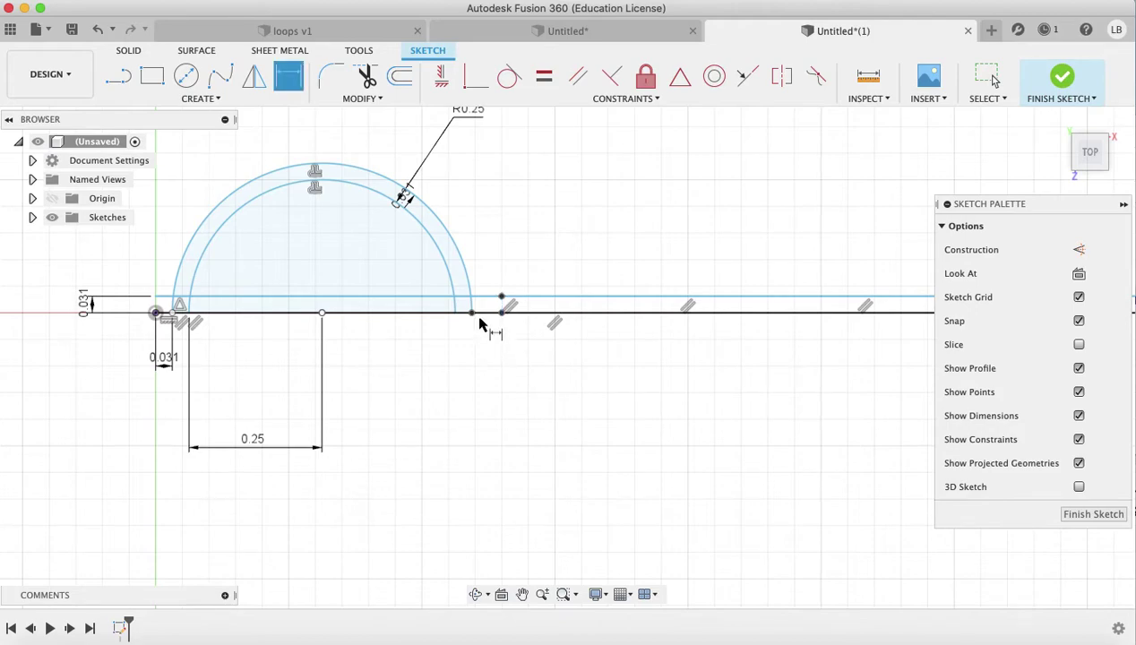
{"action": "left_click", "coordinate": [473, 312]}
{"action": "left_click", "coordinate": [502, 312]}
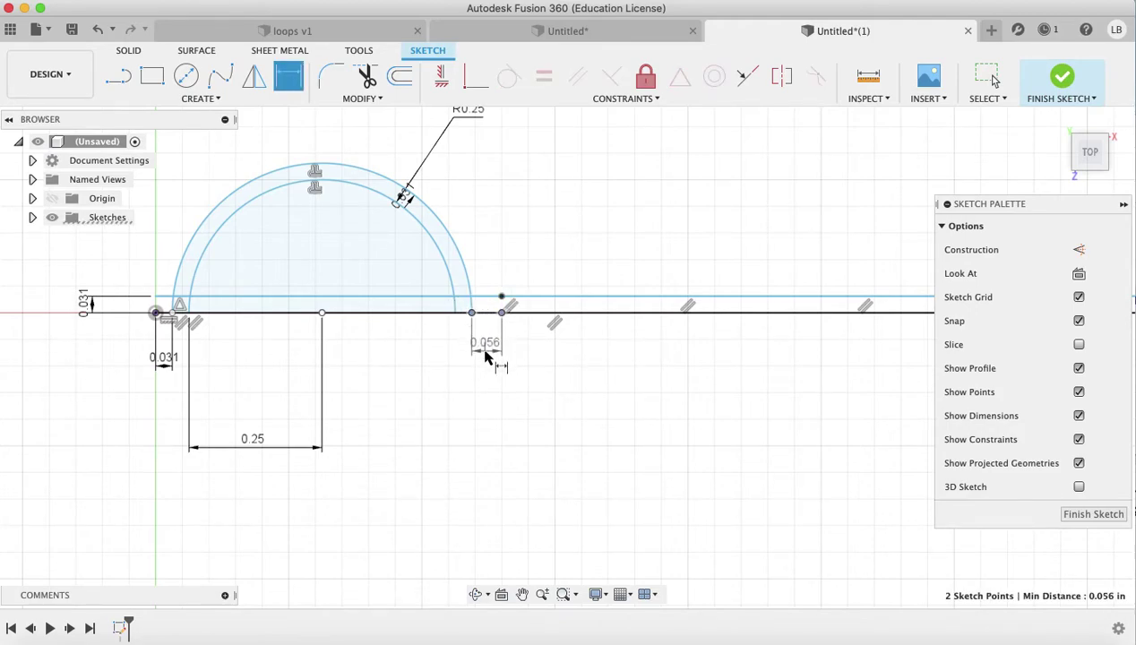
{"action": "left_click", "coordinate": [484, 353]}
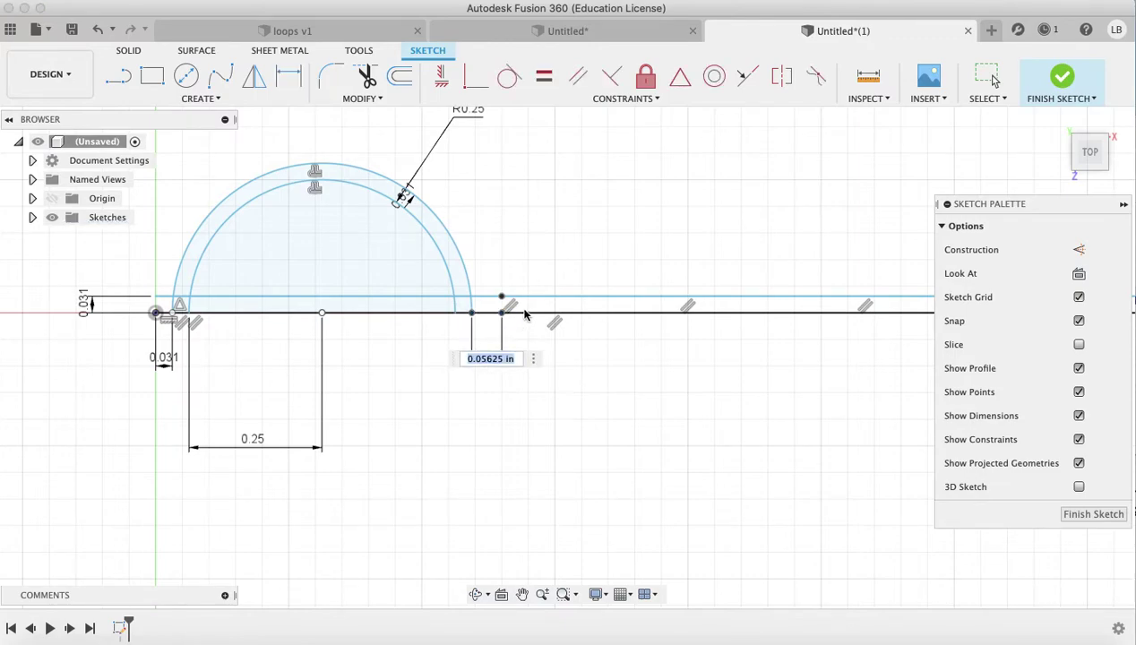
{"action": "type", "text": "1/32"}
{"action": "key", "text": "Return"}
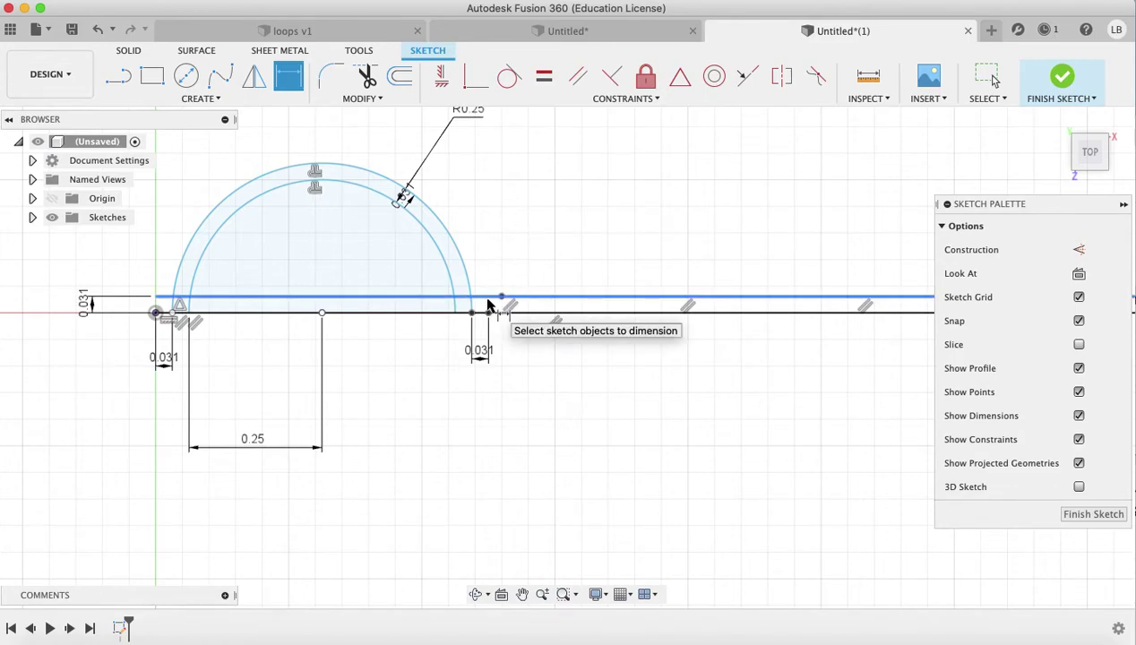
{"action": "left_click", "coordinate": [203, 98]}
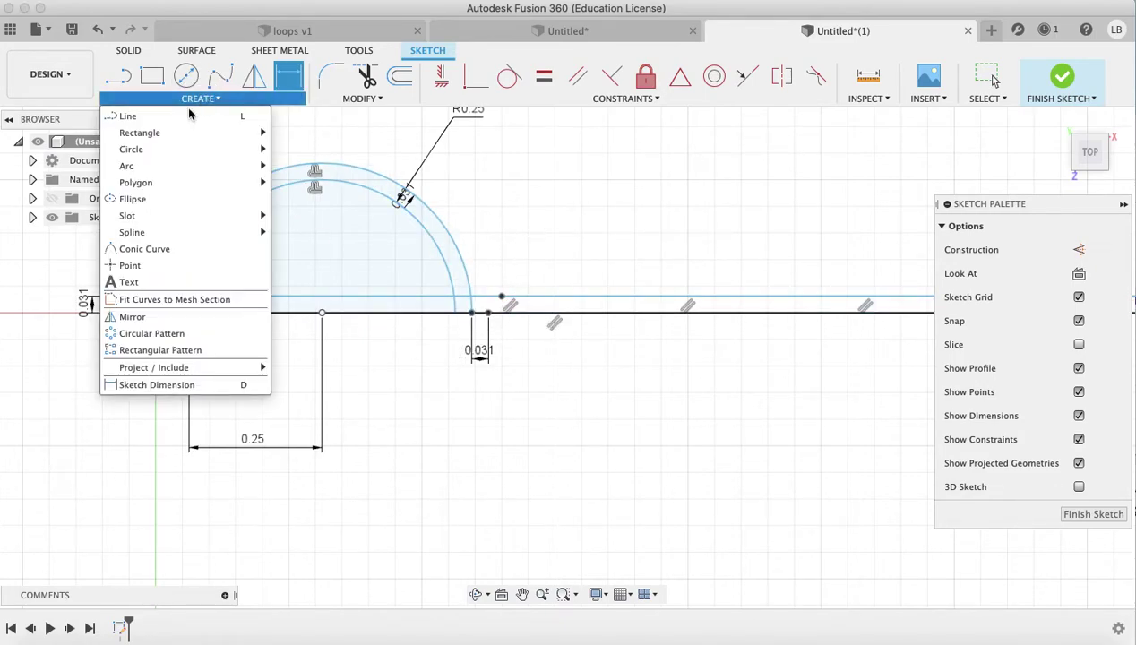
- Add a point beside the arc and draw a short vertical line closing the strip's left end
{"action": "left_click", "coordinate": [154, 266]}
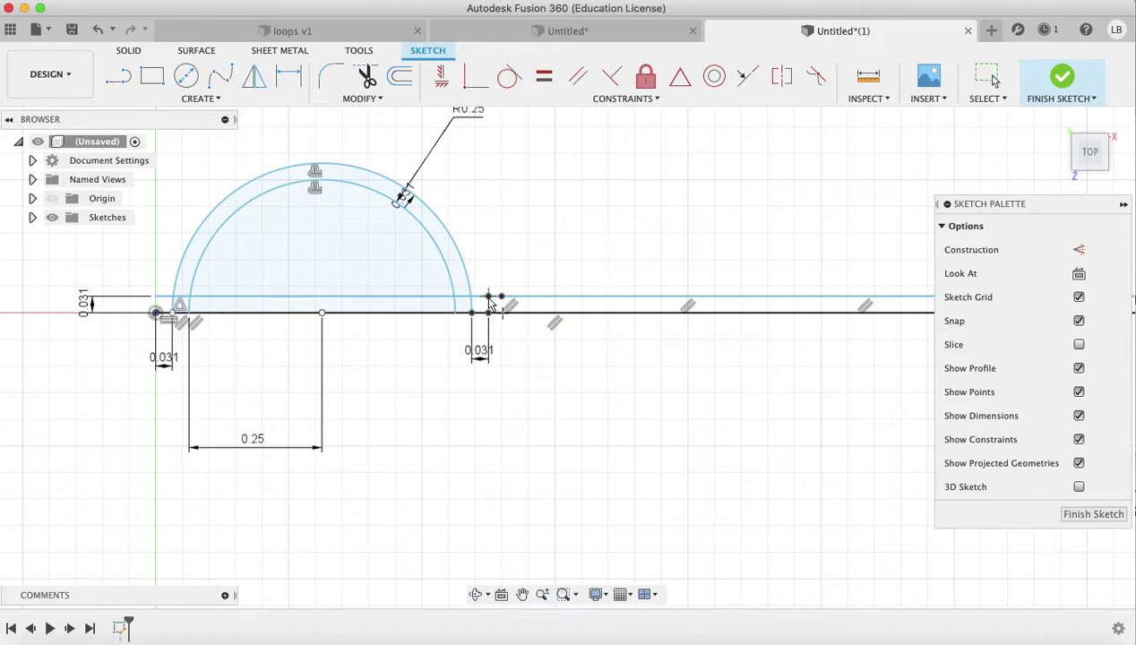
{"action": "left_click", "coordinate": [488, 297]}
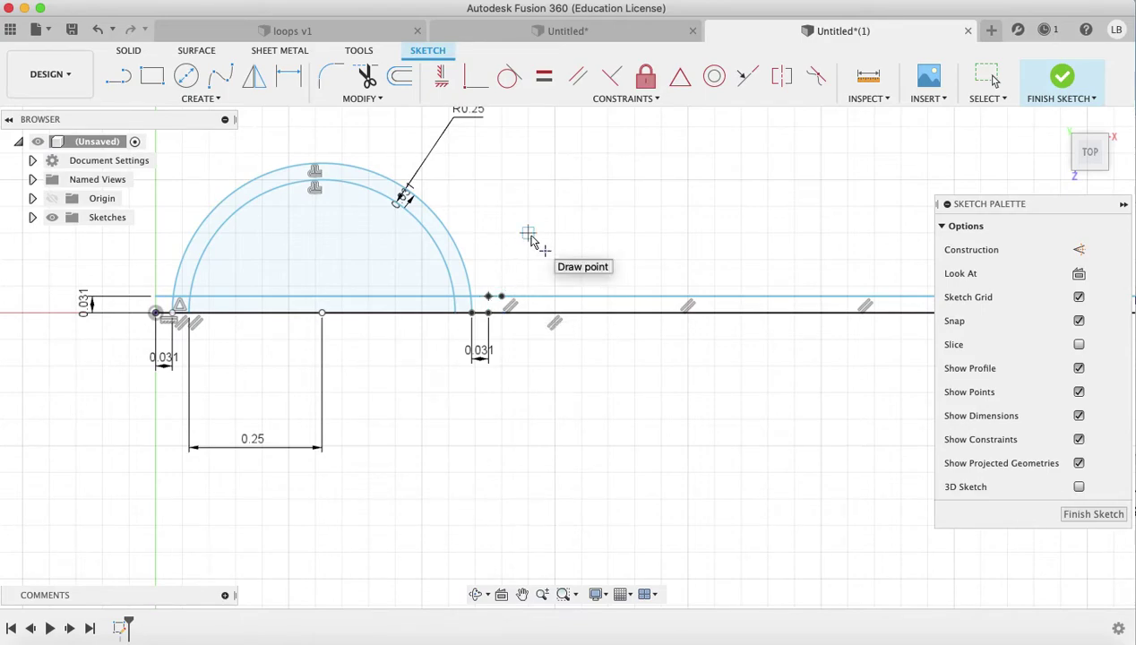
{"action": "key", "text": "l"}
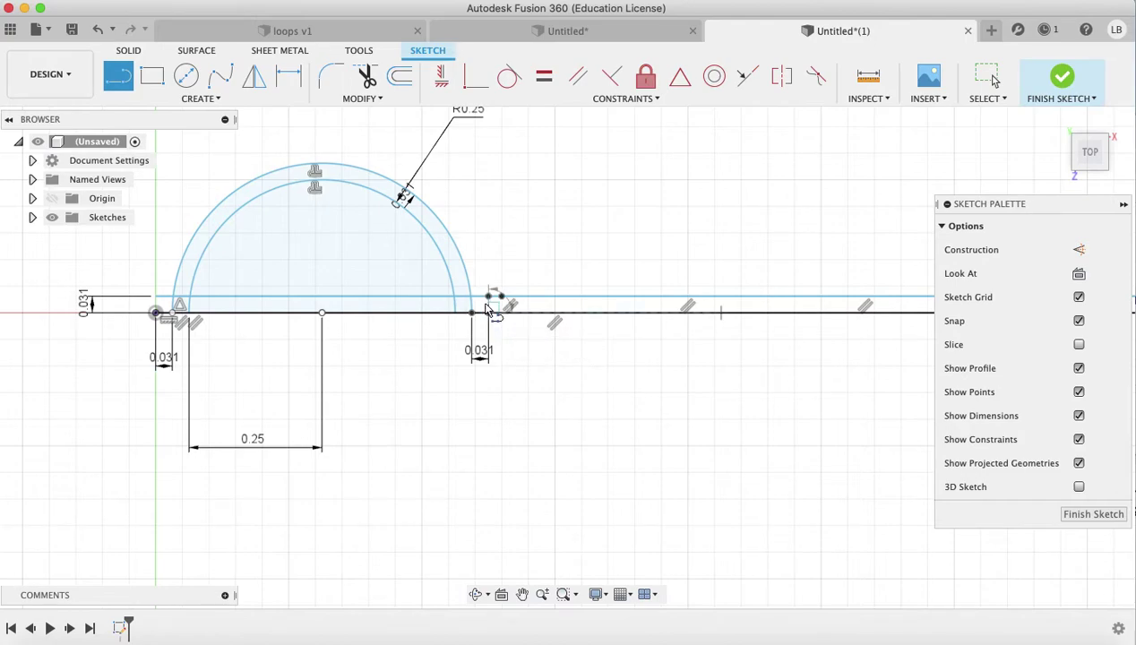
{"action": "left_click", "coordinate": [488, 312]}
{"action": "left_click", "coordinate": [489, 297]}
{"action": "left_click", "coordinate": [157, 313]}
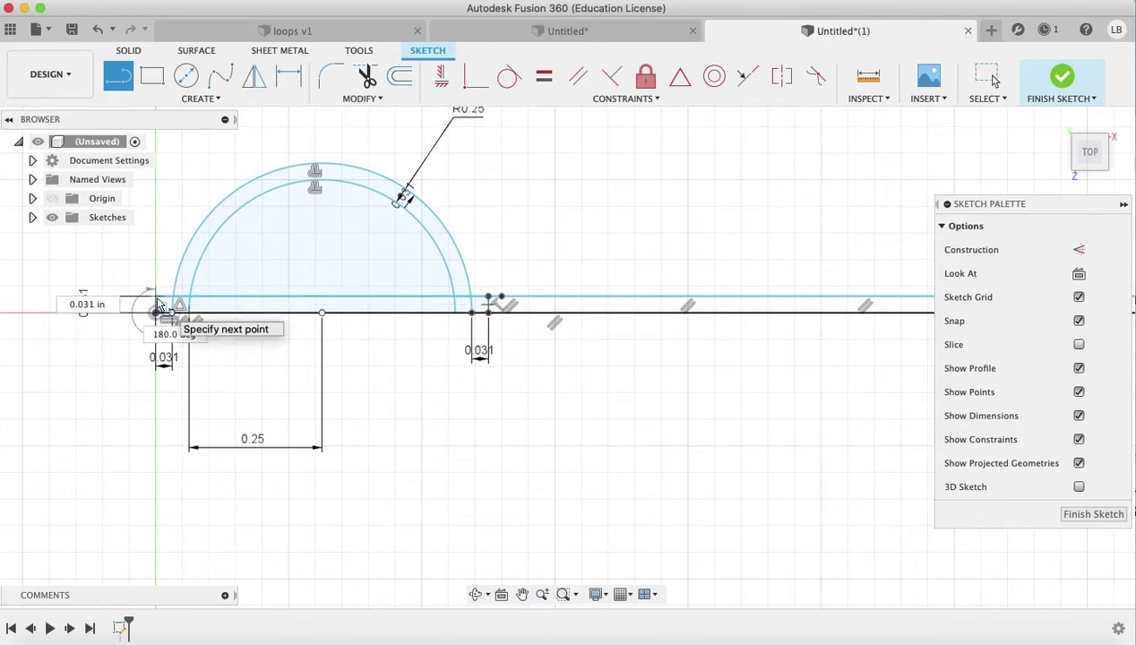
{"action": "left_click", "coordinate": [156, 297]}
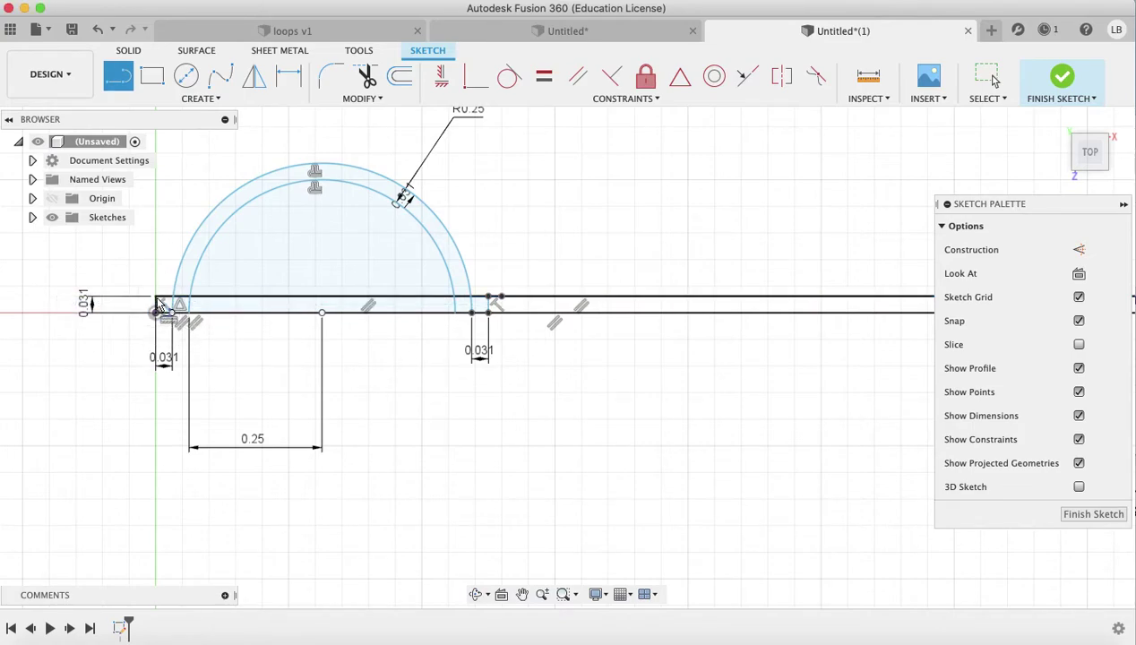
- Close the right end with a short vertical line and trim the excess segments inside the arch and at the left tab
{"action": "left_click", "coordinate": [488, 312]}
{"action": "left_click", "coordinate": [489, 297]}
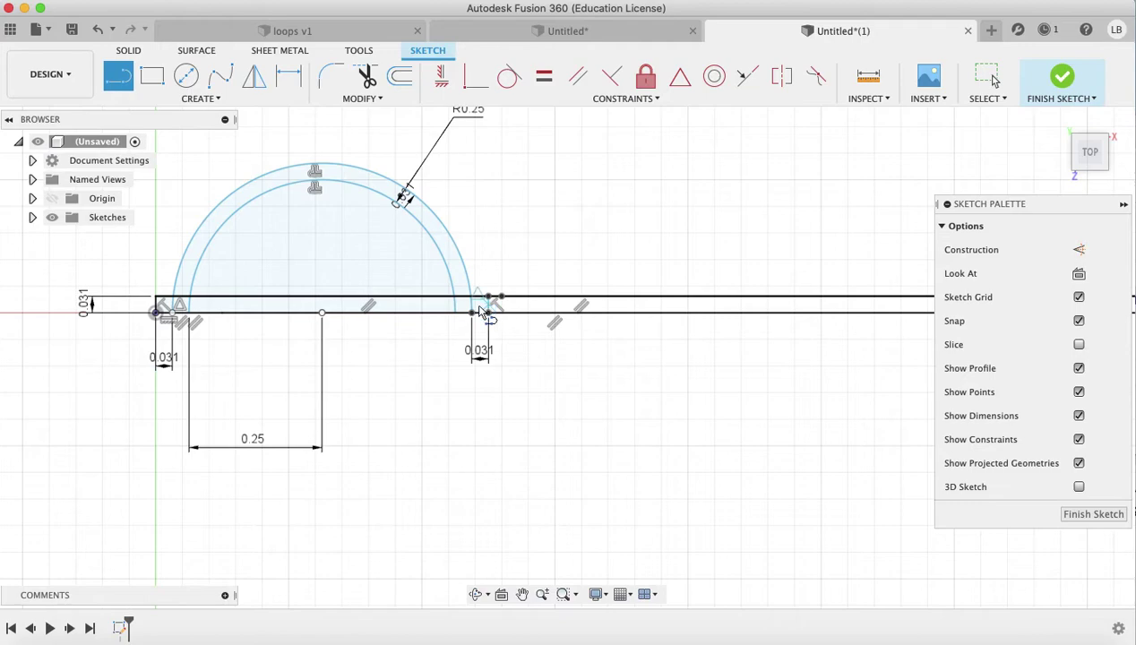
{"action": "left_click", "coordinate": [365, 81]}
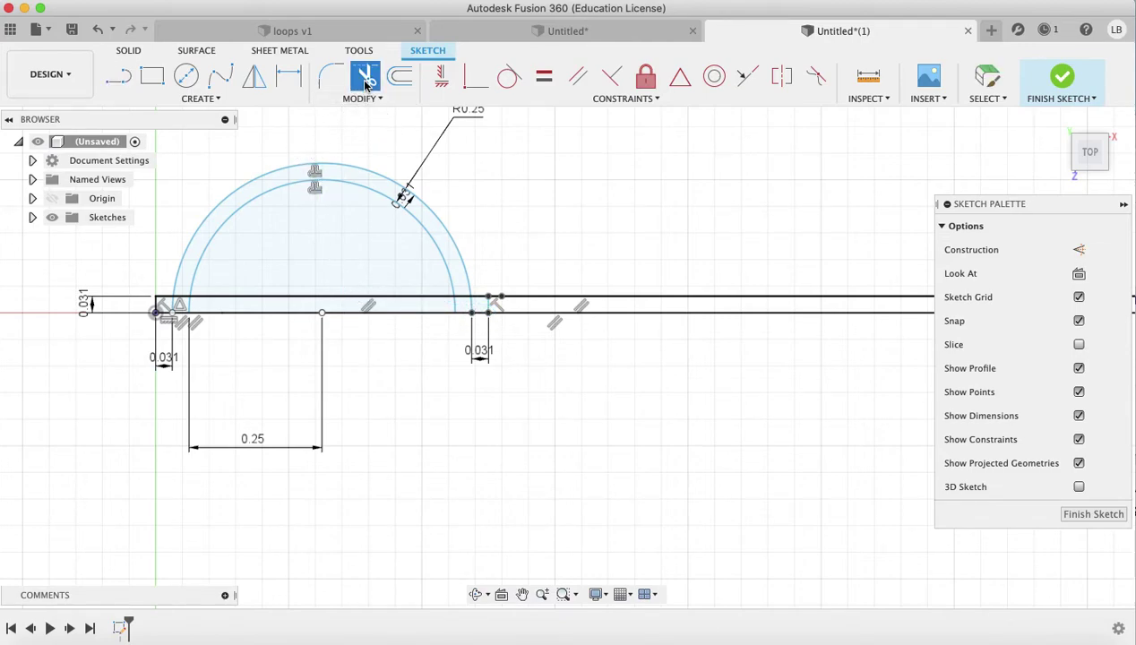
{"action": "left_click", "coordinate": [258, 305]}
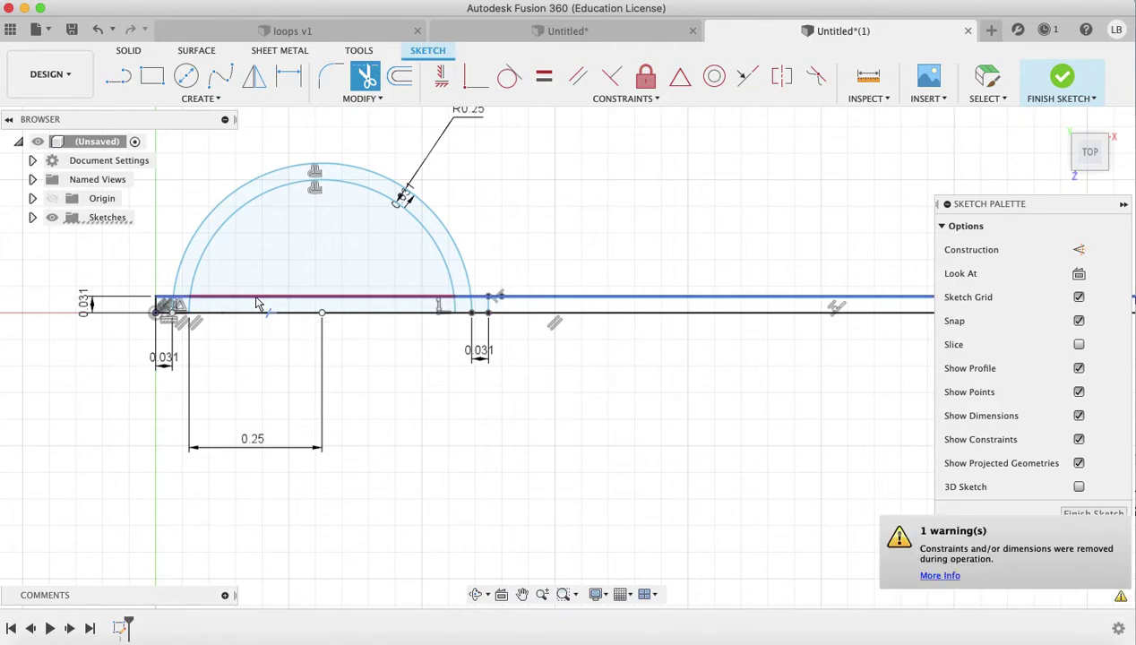
{"action": "left_click", "coordinate": [258, 305]}
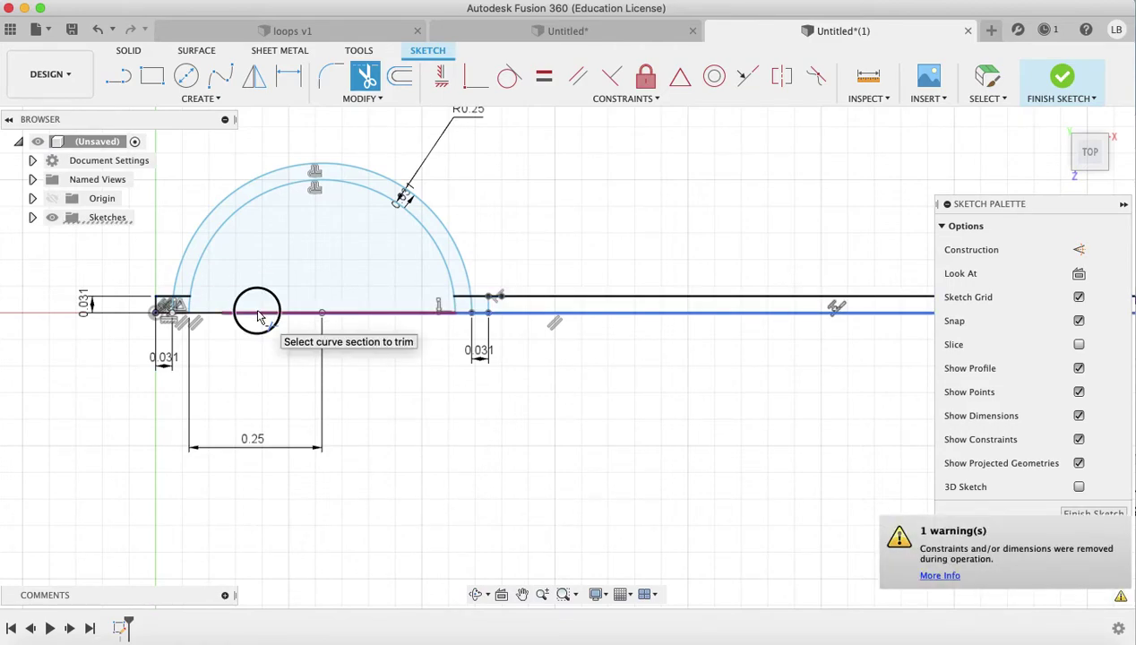
{"action": "left_click", "coordinate": [258, 315]}
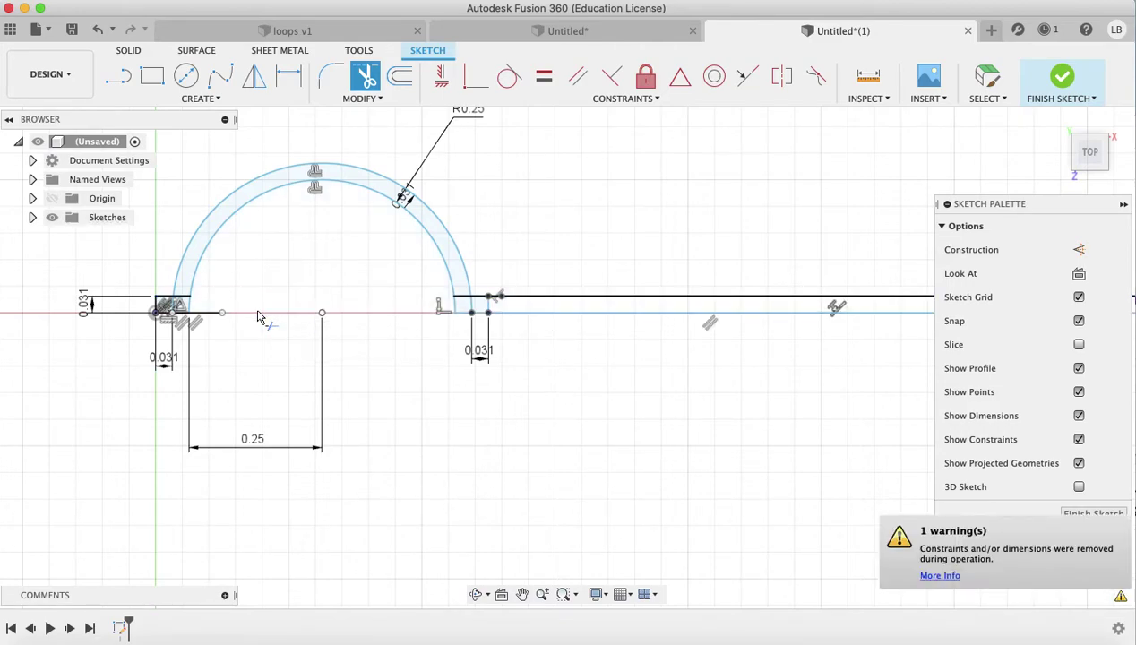
{"action": "left_click", "coordinate": [173, 310]}
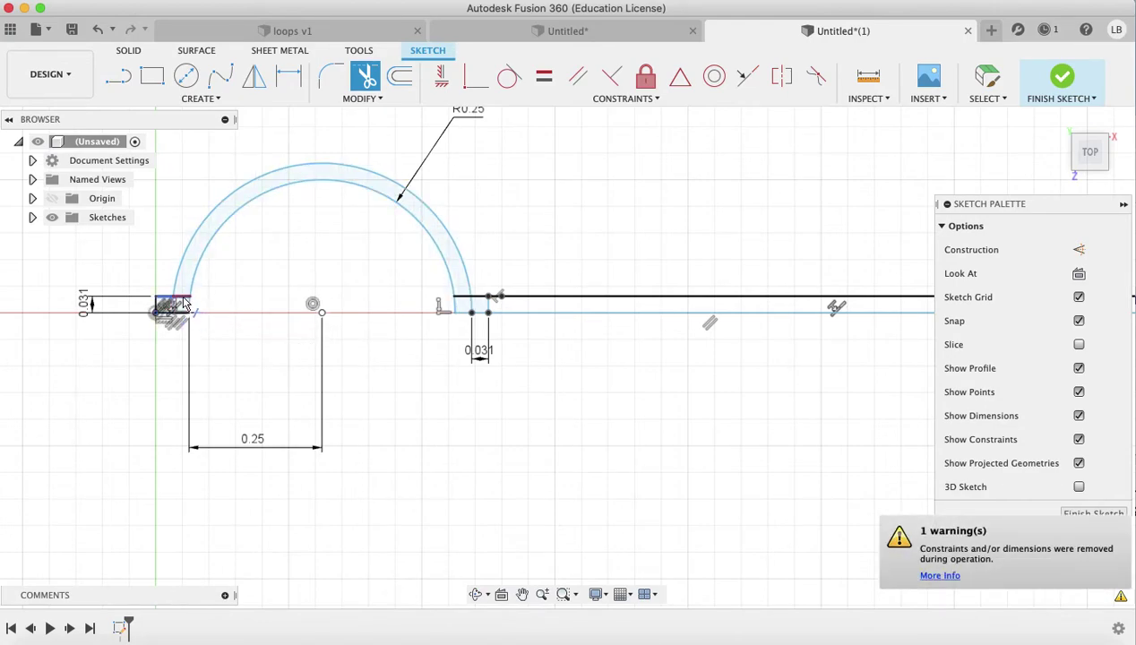
{"action": "left_click", "coordinate": [183, 310]}
{"action": "scroll", "coordinate": [186, 327], "scroll_direction": "up", "scroll_amount": 4}
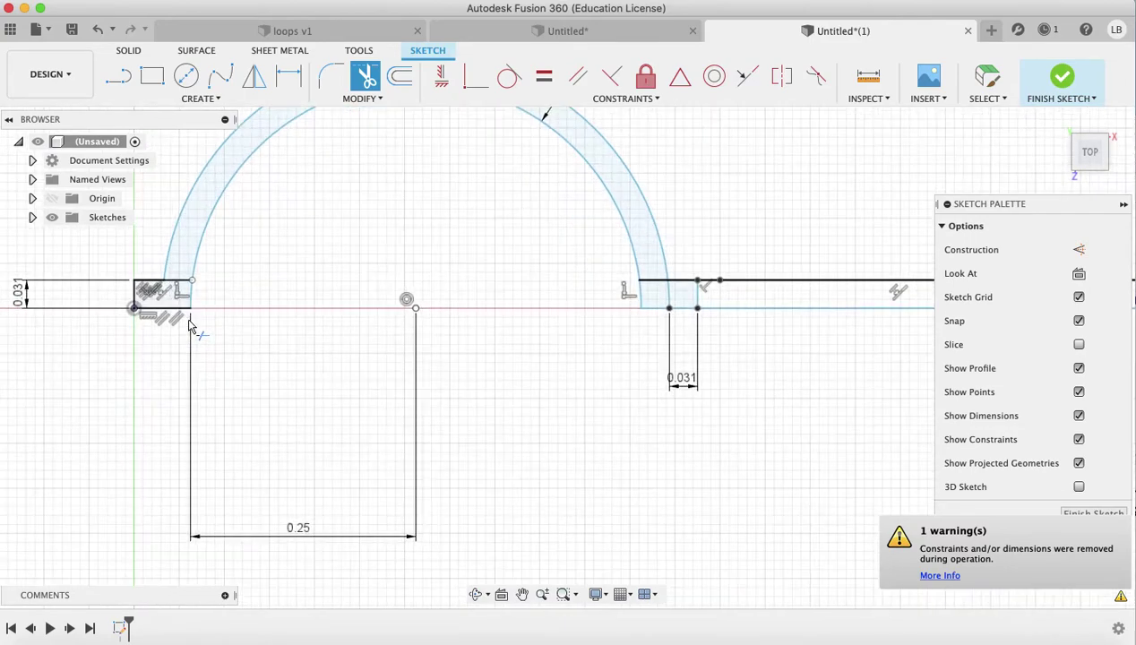
{"action": "left_click", "coordinate": [175, 269]}
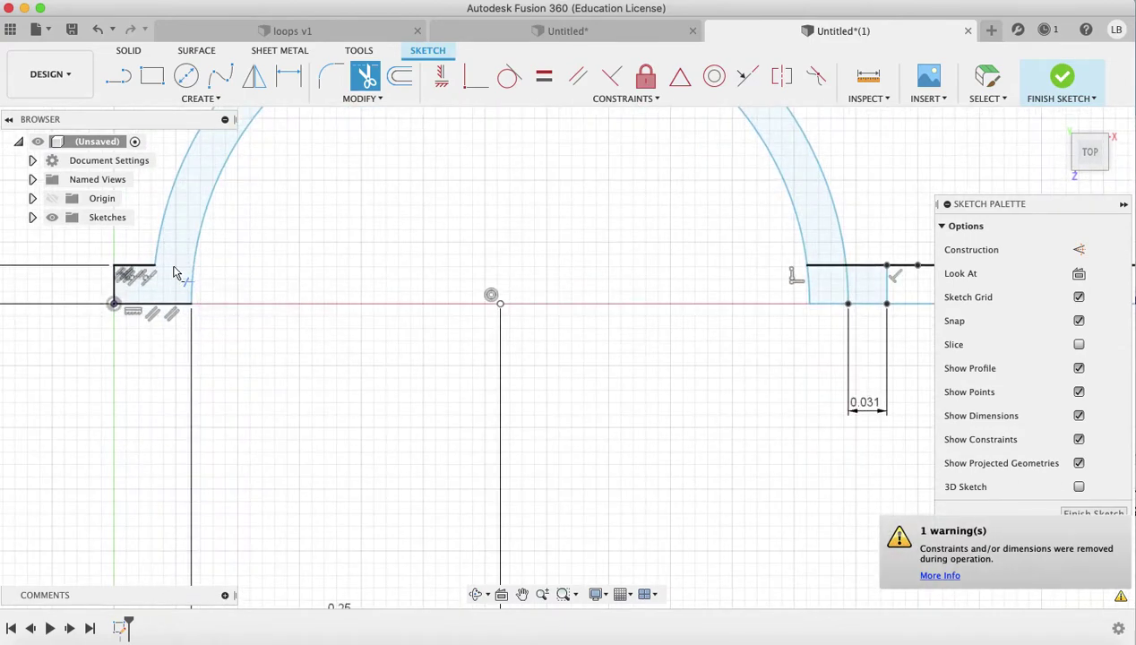
- Trim the remaining upper and lower line segments around the right tab and left tab edge
{"action": "scroll", "coordinate": [463, 333], "scroll_direction": "down", "scroll_amount": 2}
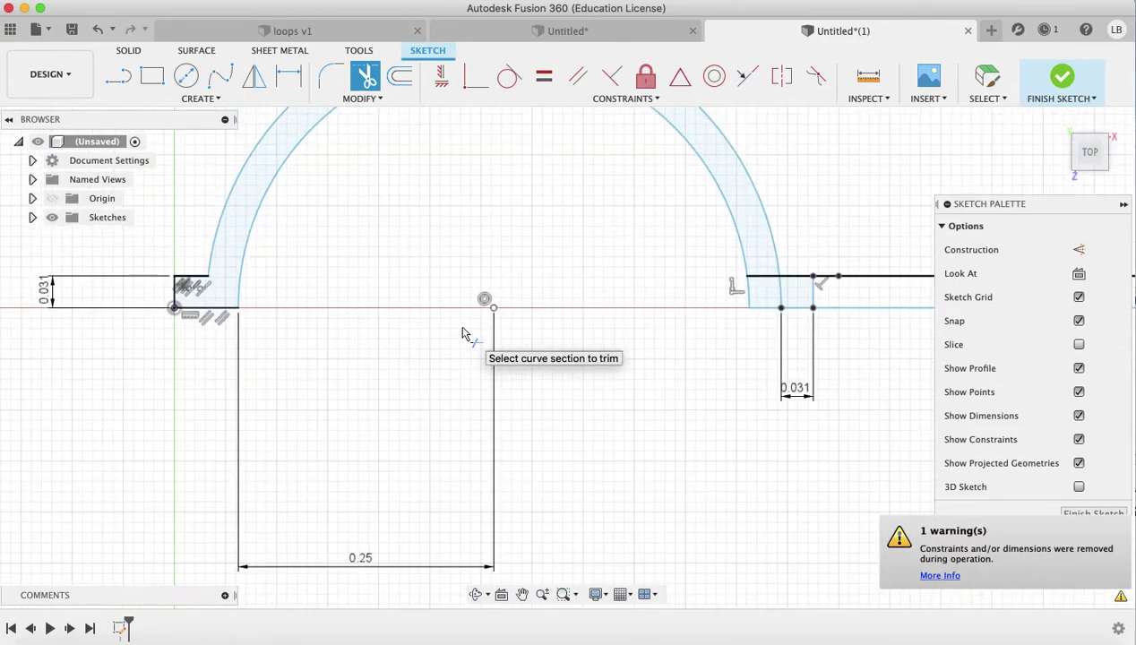
{"action": "left_click", "coordinate": [766, 283]}
{"action": "left_click", "coordinate": [764, 278]}
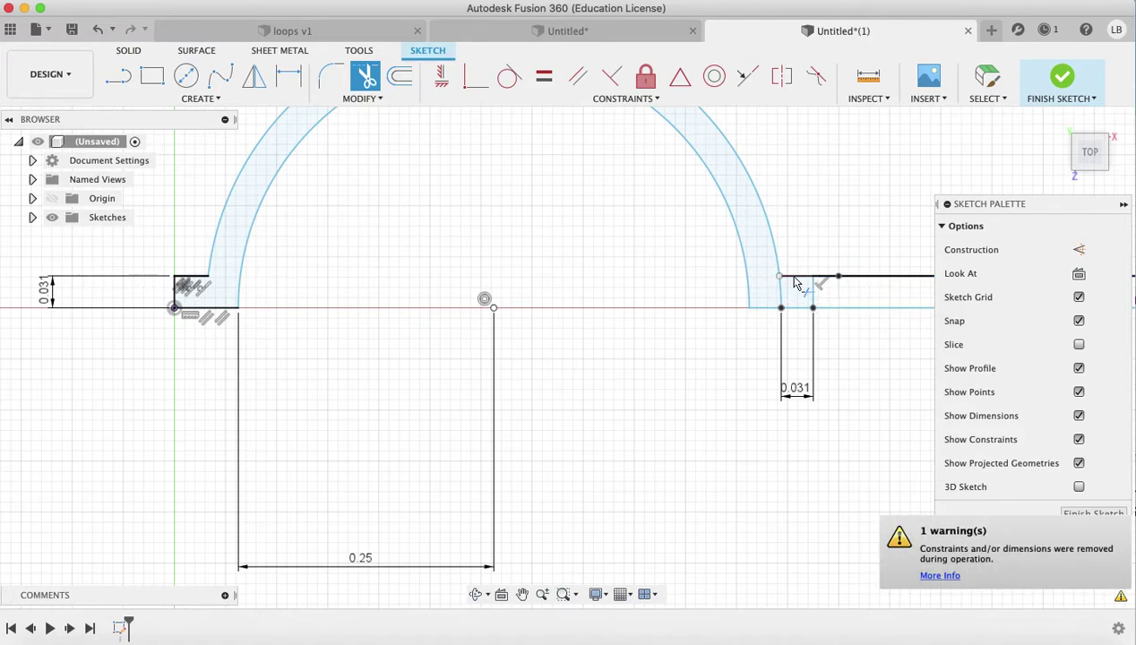
{"action": "left_click", "coordinate": [785, 301]}
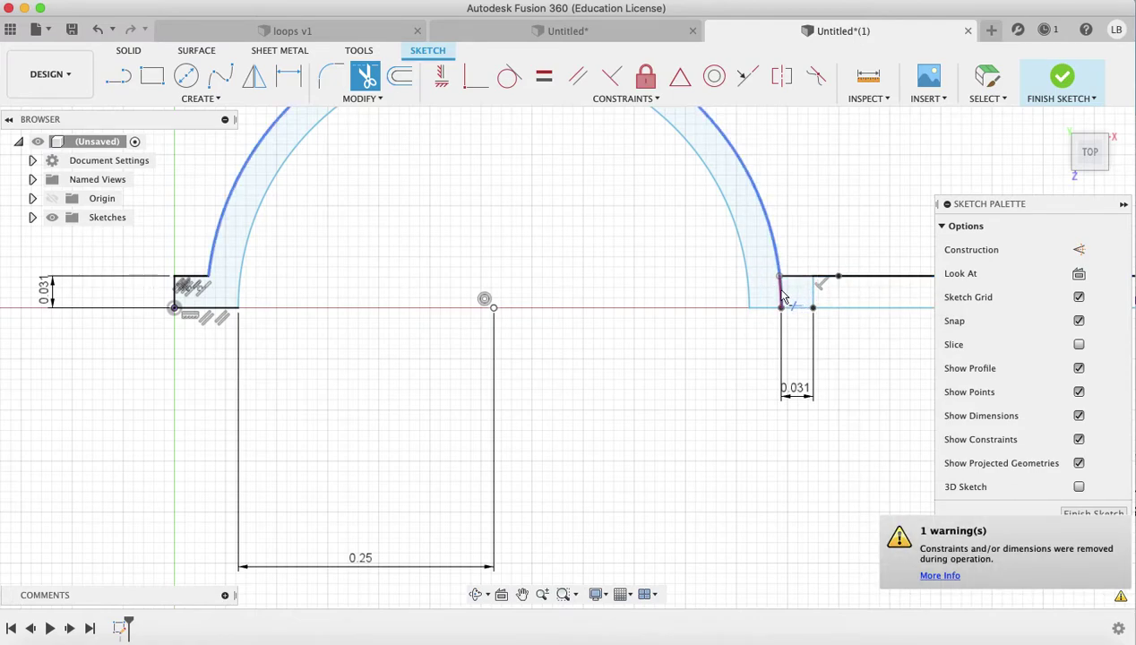
{"action": "left_click", "coordinate": [188, 281]}
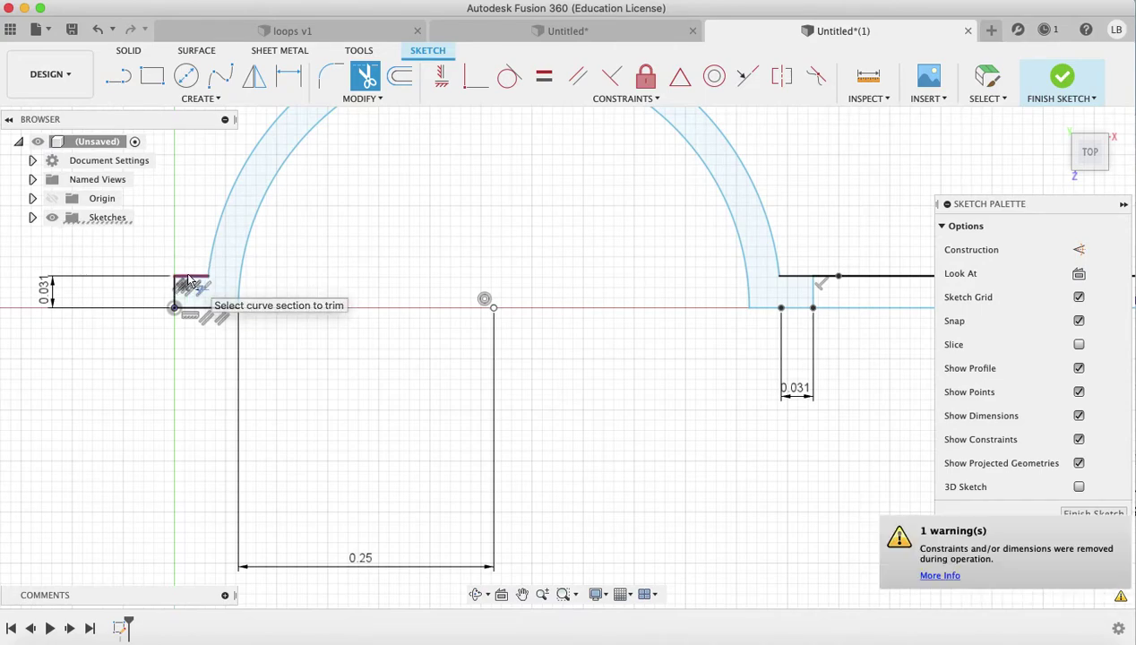
{"action": "left_click", "coordinate": [871, 276]}
{"action": "left_click", "coordinate": [874, 282]}
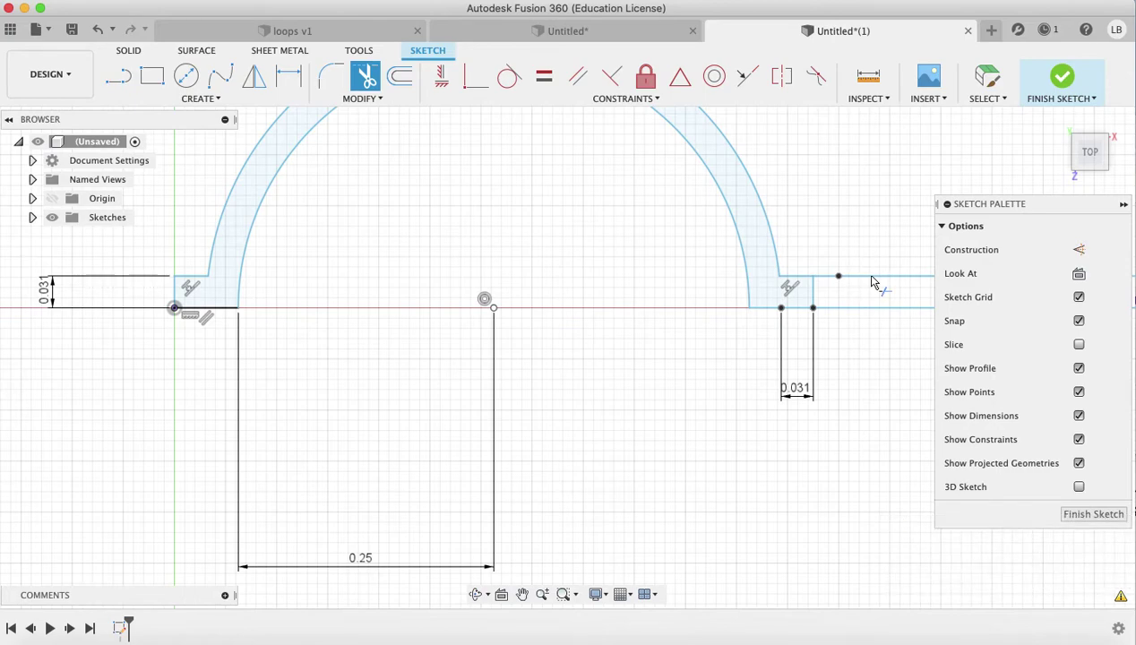
{"action": "left_click", "coordinate": [874, 282]}
{"action": "left_click", "coordinate": [871, 310]}
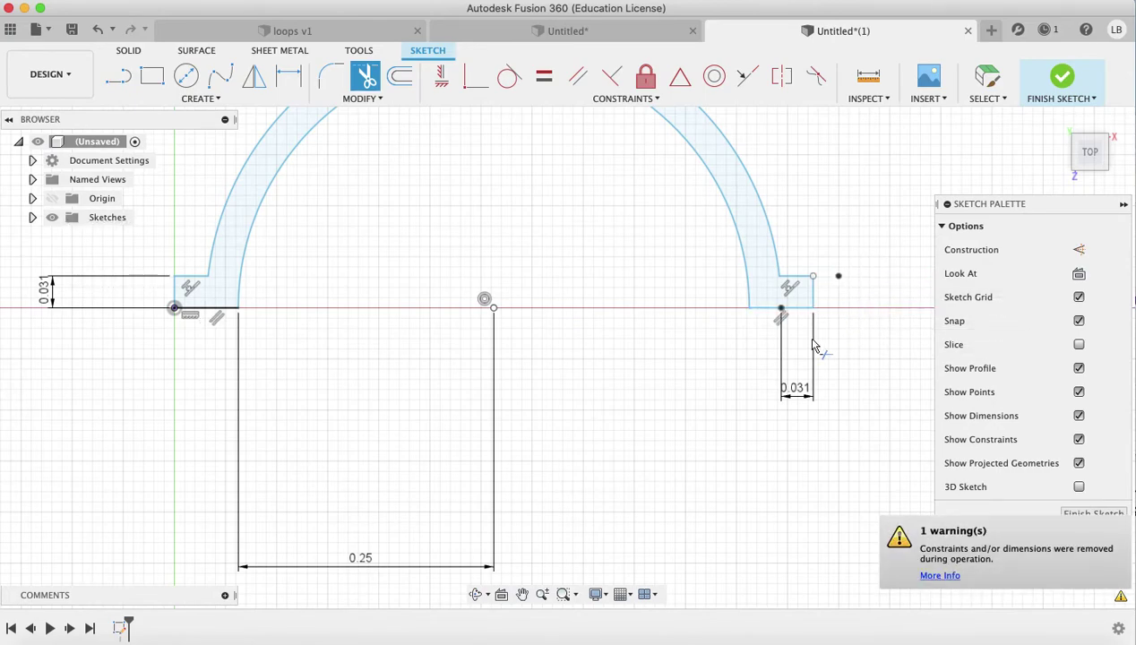
{"action": "scroll", "coordinate": [815, 345], "scroll_direction": "down", "scroll_amount": 2}
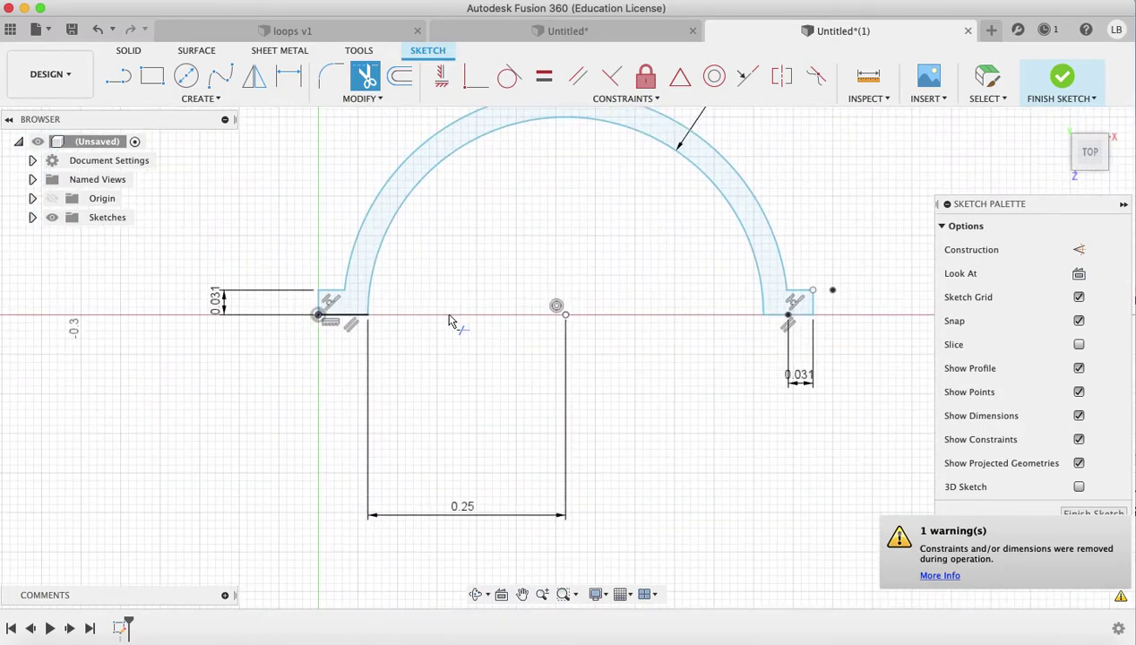
{"action": "scroll", "coordinate": [450, 321], "scroll_direction": "down", "scroll_amount": 2}
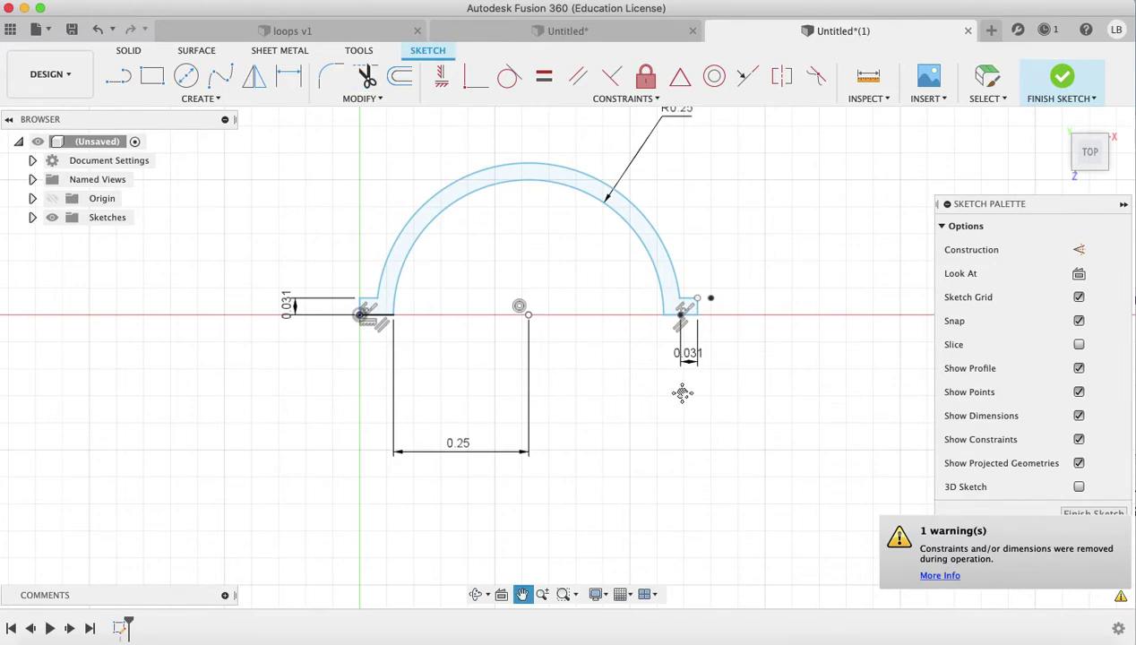
{"action": "mouse_move", "coordinate": [680, 389]}
{"action": "middle_mouse_down"}
{"action": "mouse_move", "coordinate": [456, 414]}
{"action": "mouse_move", "coordinate": [398, 503]}
{"action": "middle_mouse_up"}
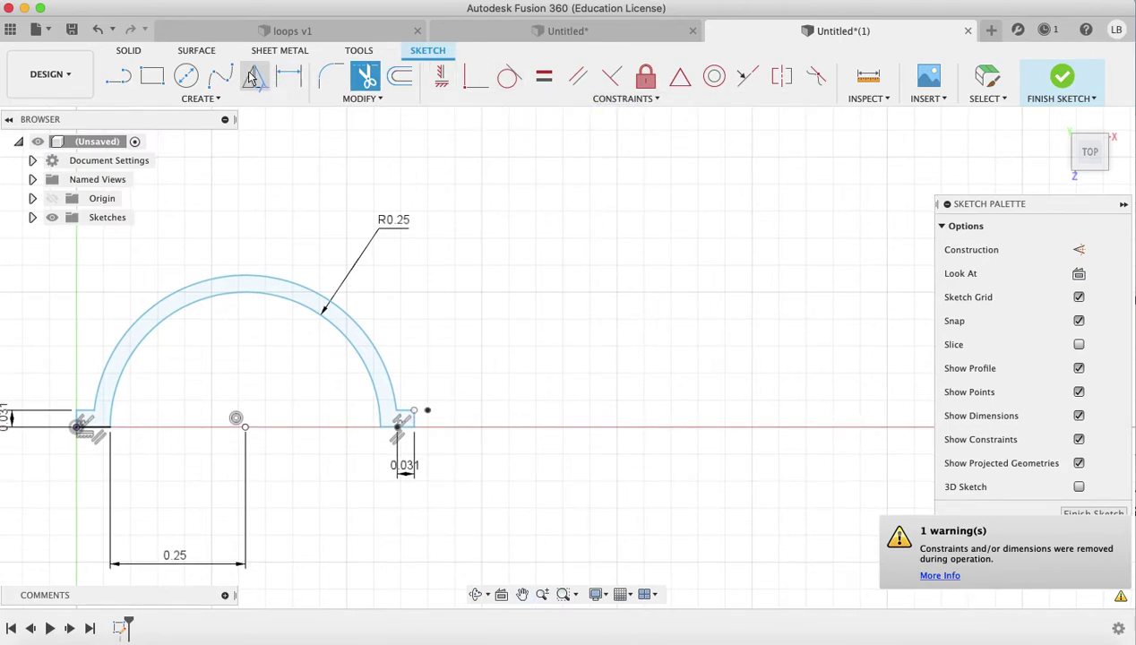
- Start a sketch rectangular pattern and select the whole half-loop profile
{"action": "left_click", "coordinate": [220, 79]}
{"action": "left_click", "coordinate": [199, 99]}
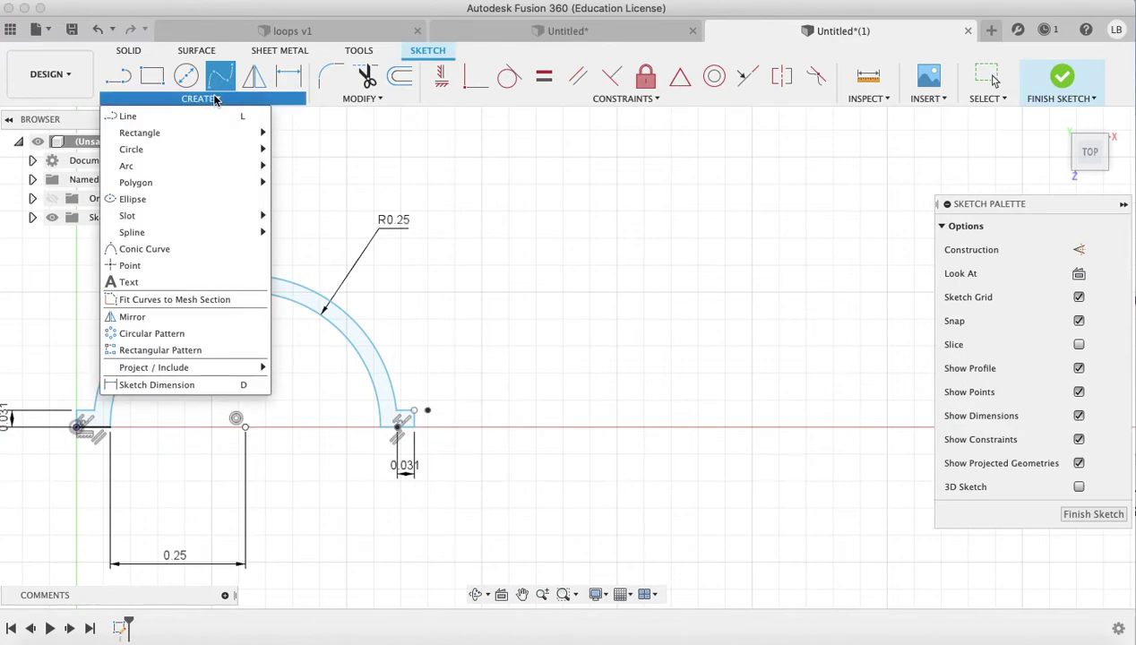
{"action": "left_click", "coordinate": [170, 350]}
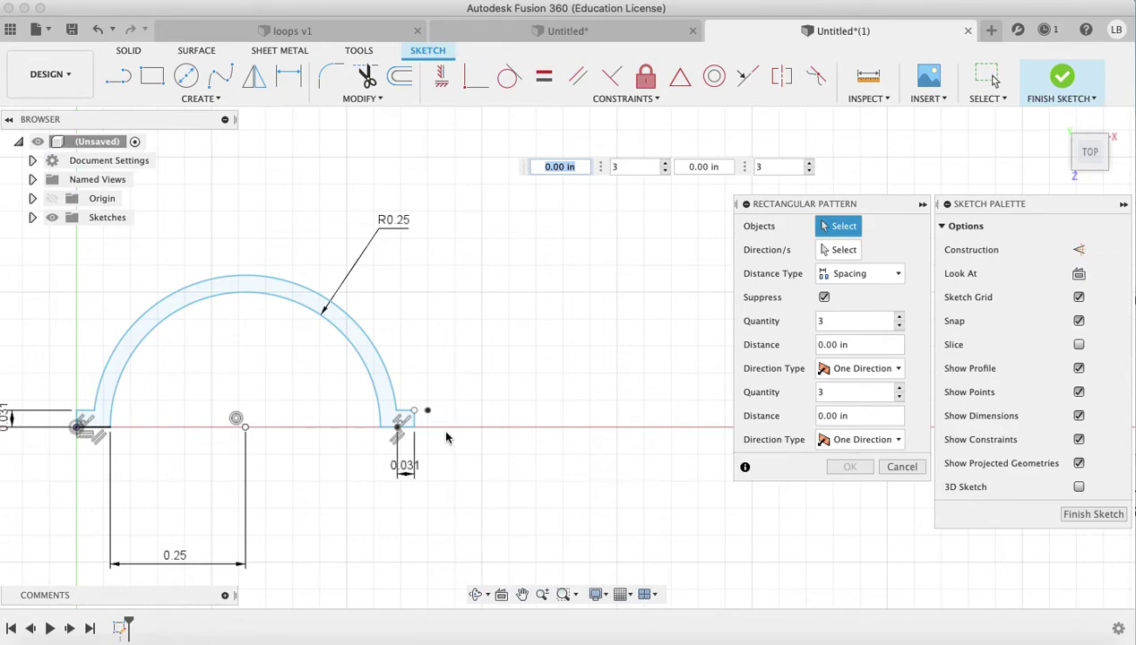
{"action": "mouse_move", "coordinate": [445, 463]}
{"action": "left_mouse_down"}
{"action": "mouse_move", "coordinate": [243, 252]}
{"action": "mouse_move", "coordinate": [145, 241]}
{"action": "mouse_move", "coordinate": [43, 254]}
{"action": "mouse_move", "coordinate": [45, 263]}
{"action": "left_mouse_up"}
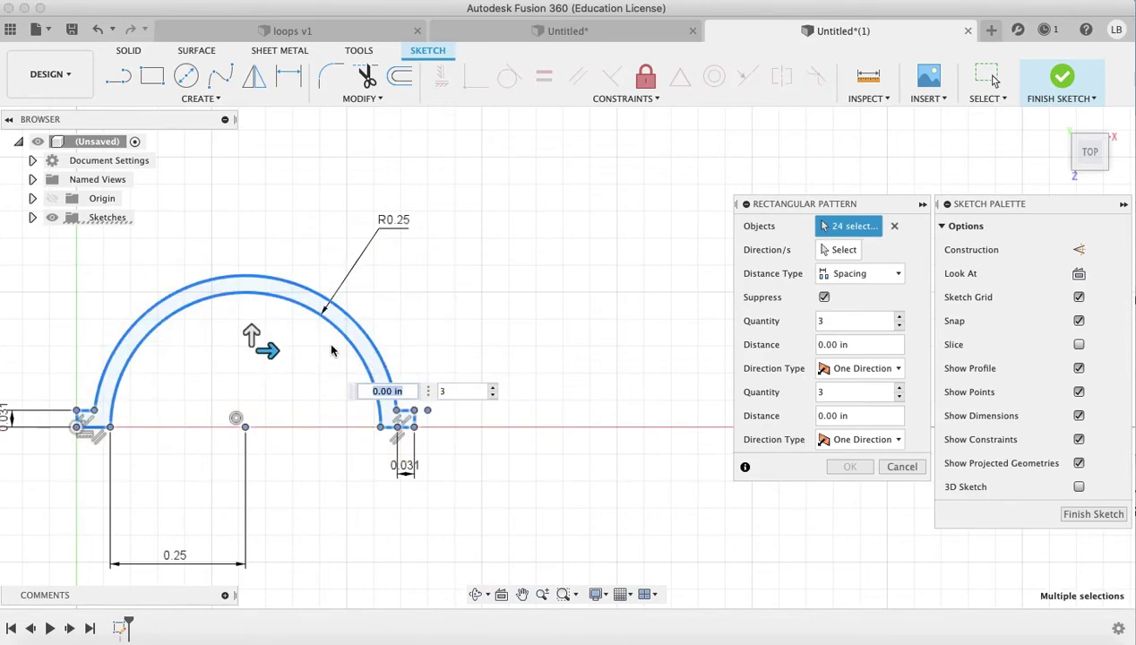
- Set the pattern to 15 copies with Spacing distance type, 5/8 apart
{"action": "key", "text": "Tab"}
{"action": "left_click", "coordinate": [872, 281]}
{"action": "left_click", "coordinate": [871, 280]}
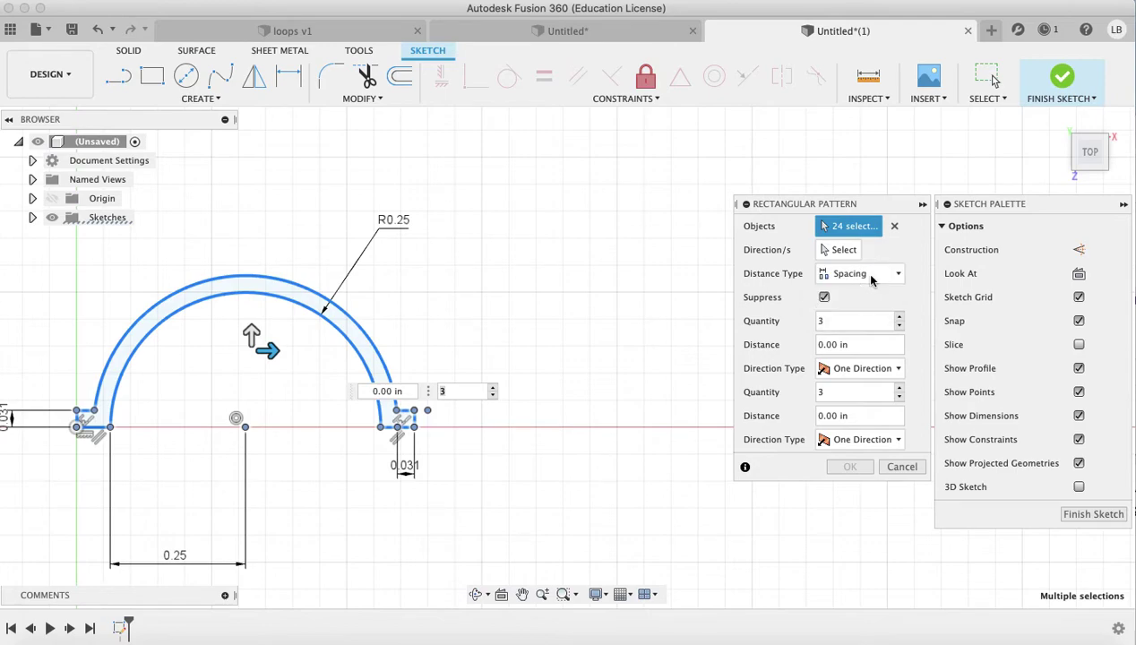
{"action": "left_click", "coordinate": [819, 321]}
{"action": "type", "text": "15"}
{"action": "left_click_drag", "start_coordinate": [847, 348], "coordinate": [812, 340]}
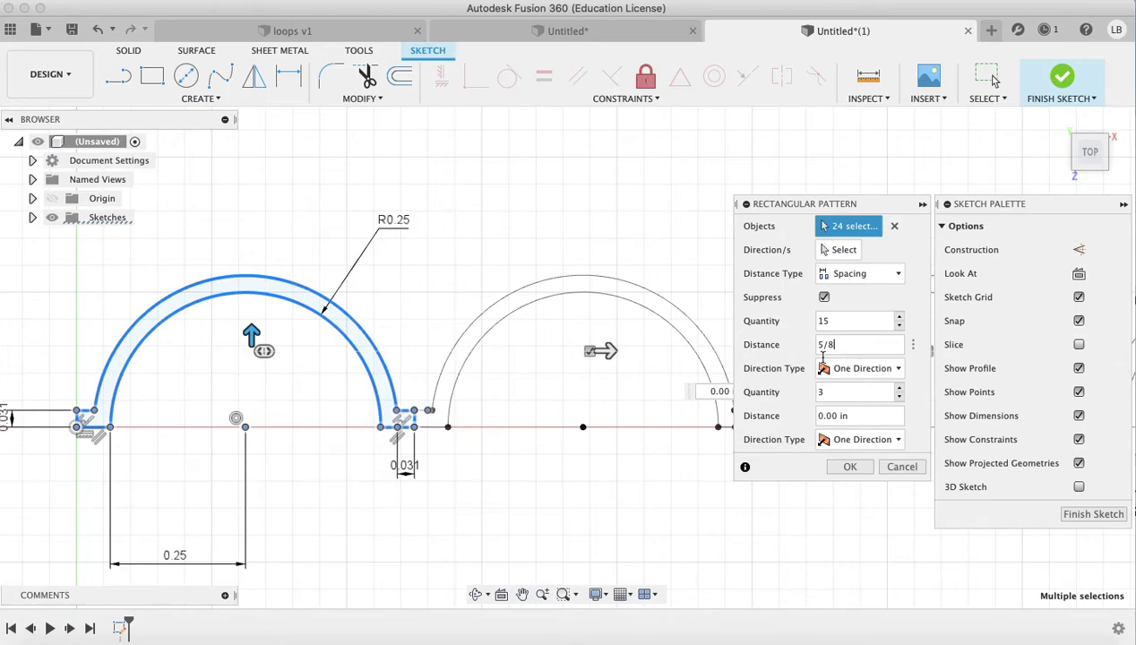
- Confirm the 15-copy rectangular pattern of the arch loop along the baseline
{"action": "left_click", "coordinate": [848, 469]}
{"action": "scroll", "coordinate": [560, 387], "scroll_direction": "up", "scroll_amount": 3}
{"action": "scroll", "coordinate": [562, 387], "scroll_direction": "down", "scroll_amount": 4}
{"action": "scroll", "coordinate": [569, 396], "scroll_direction": "down", "scroll_amount": 5}
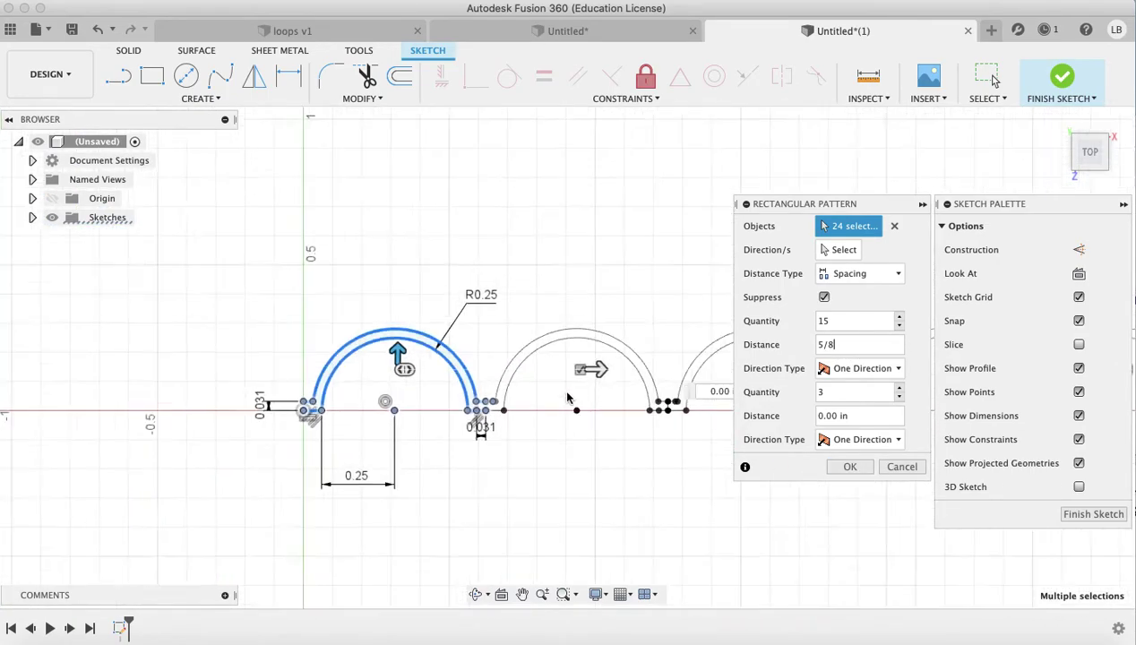
{"action": "mouse_move", "coordinate": [567, 393]}
{"action": "middle_mouse_down"}
{"action": "mouse_move", "coordinate": [356, 383]}
{"action": "mouse_move", "coordinate": [80, 323]}
{"action": "mouse_move", "coordinate": [209, 336]}
{"action": "middle_mouse_up"}
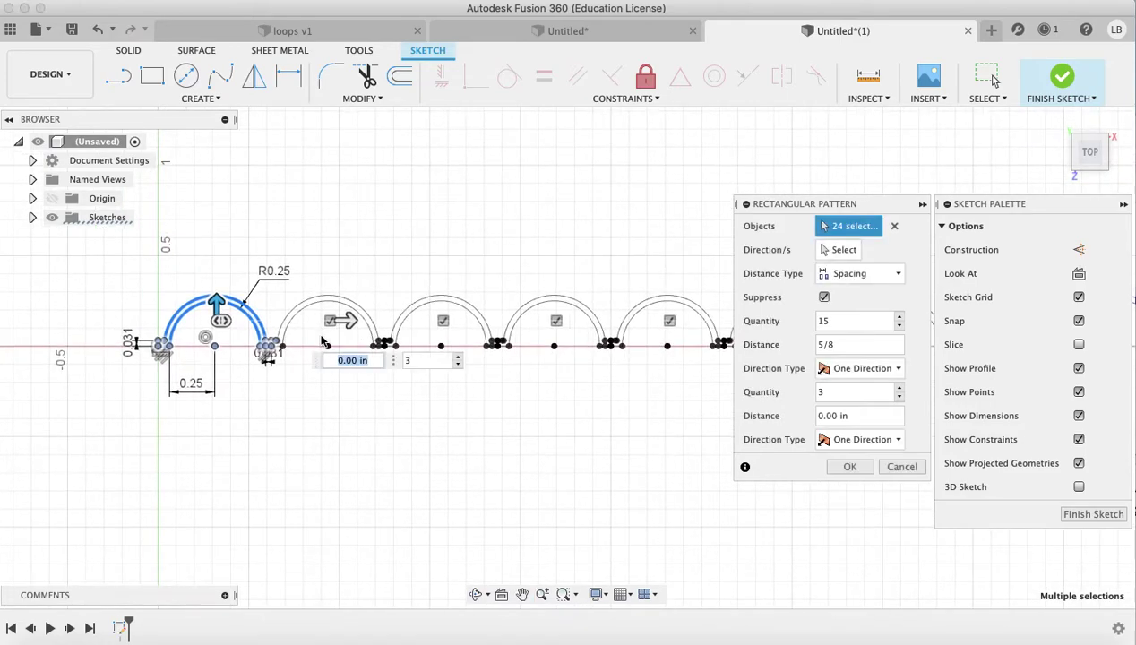
{"action": "left_click", "coordinate": [850, 470]}
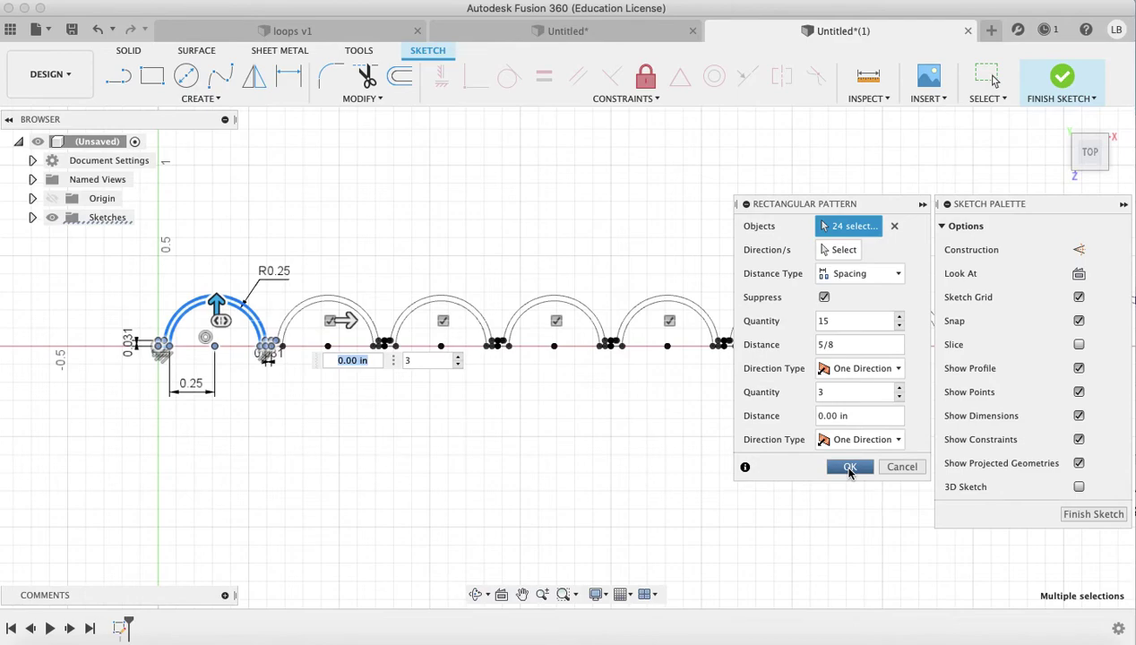
- Commit the 15-copy loop pattern and bring the whole row into view
{"action": "left_click", "coordinate": [849, 468]}
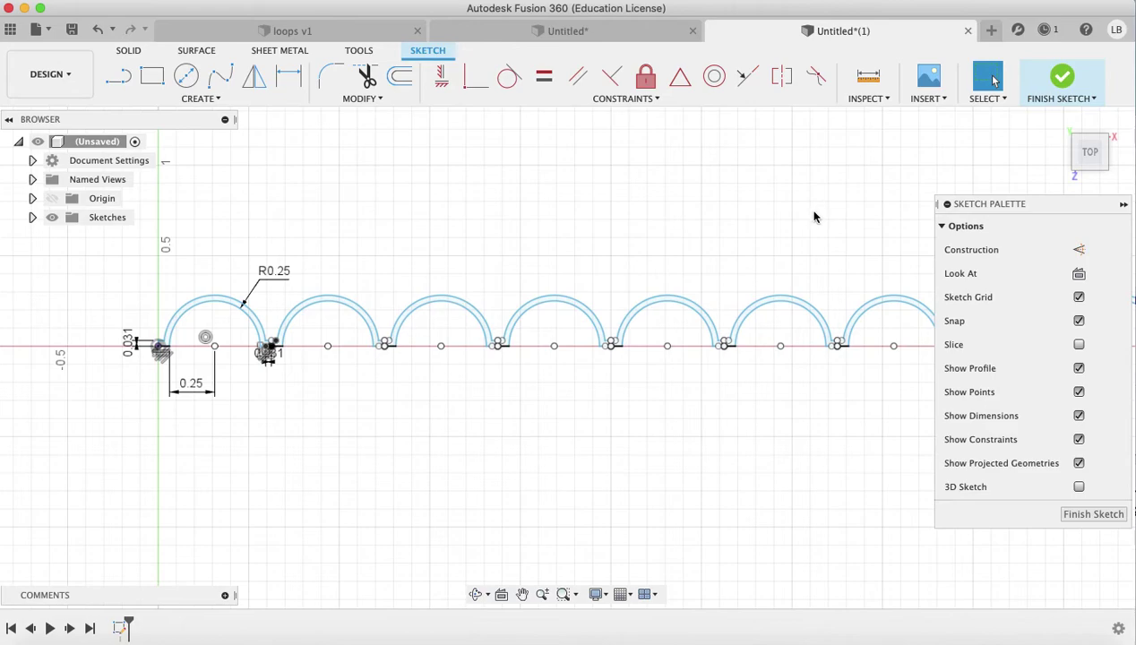
{"action": "scroll", "coordinate": [708, 219], "scroll_direction": "up", "scroll_amount": 3}
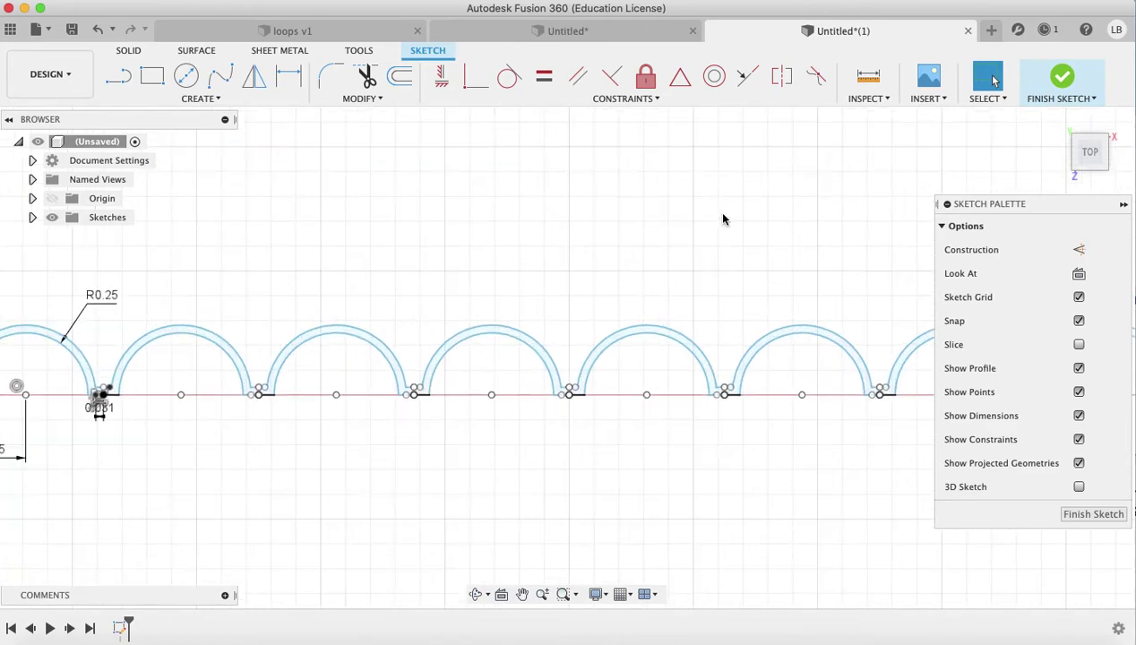
{"action": "scroll", "coordinate": [723, 221], "scroll_direction": "down", "scroll_amount": 8}
{"action": "scroll", "coordinate": [723, 220], "scroll_direction": "down", "scroll_amount": 2}
{"action": "mouse_move", "coordinate": [723, 220]}
{"action": "middle_mouse_down"}
{"action": "mouse_move", "coordinate": [567, 339]}
{"action": "mouse_move", "coordinate": [261, 323]}
{"action": "mouse_move", "coordinate": [437, 334]}
{"action": "middle_mouse_up"}
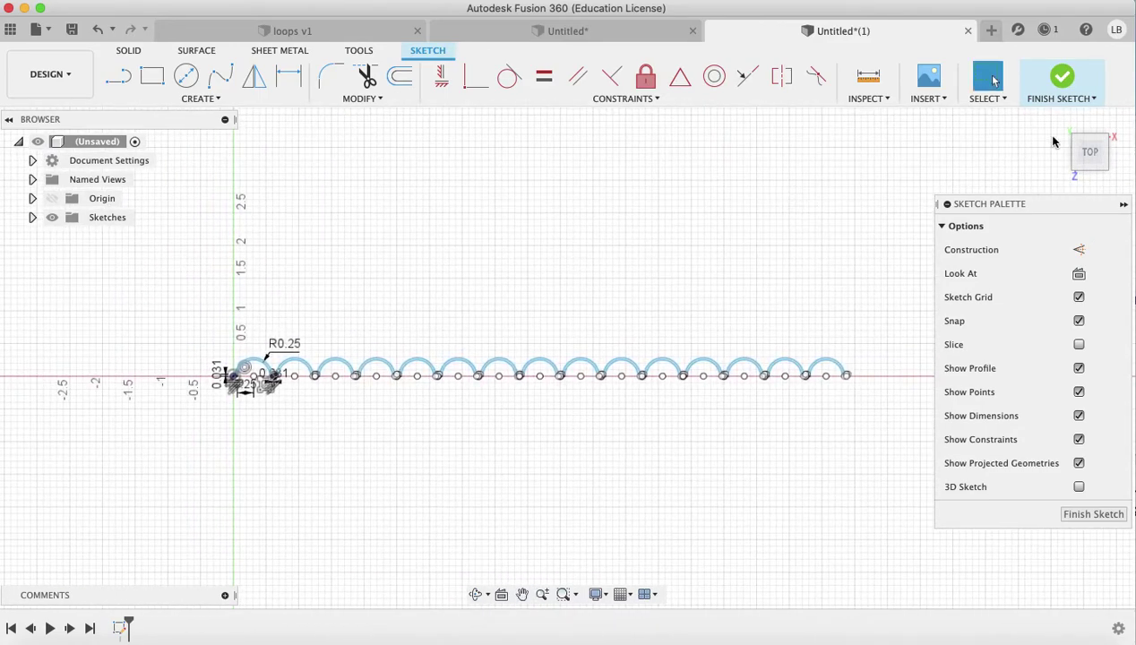
- Finish the sketch, return to the home isometric view, and box-select all 15 loop profiles
{"action": "left_click", "coordinate": [1059, 88]}
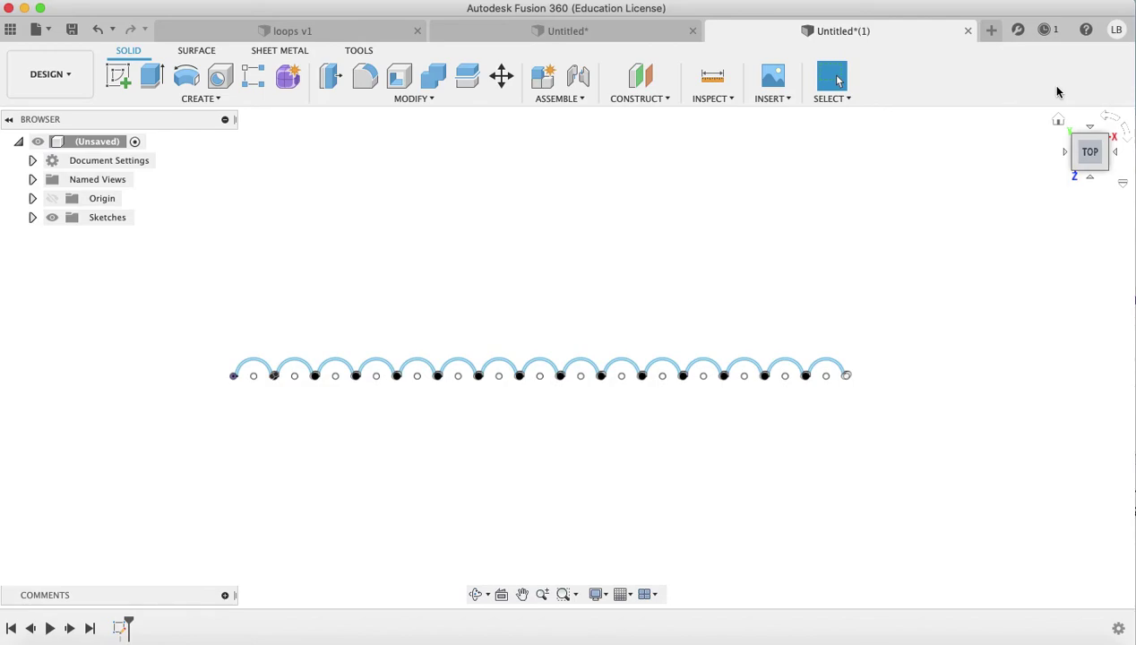
{"action": "left_click", "coordinate": [1059, 119]}
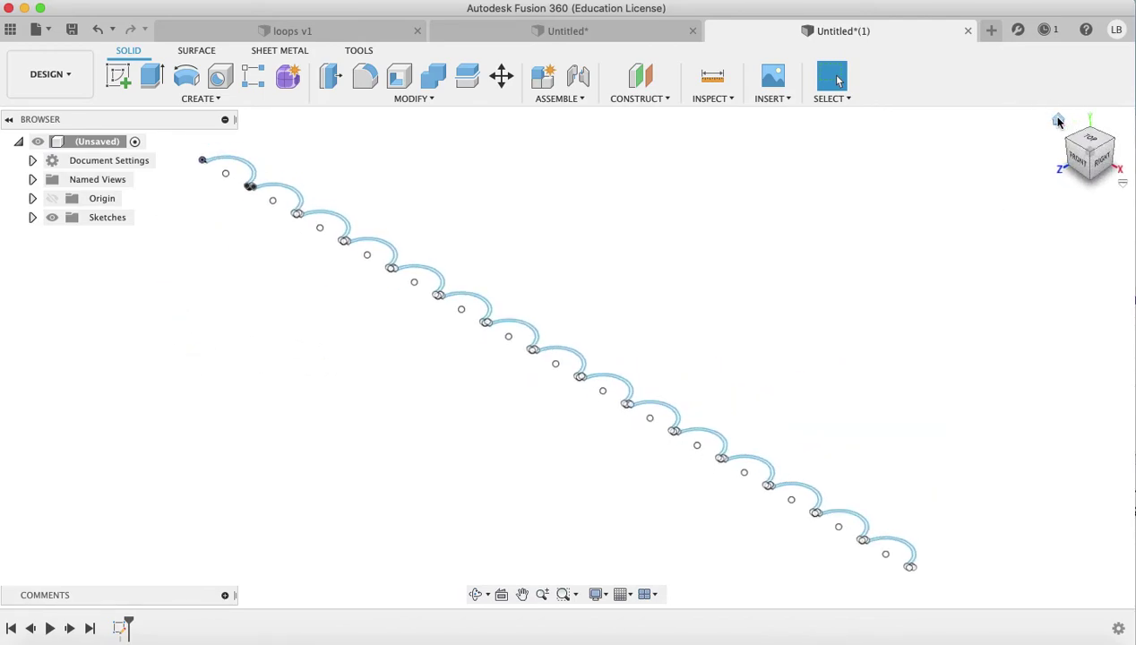
{"action": "scroll", "coordinate": [892, 324], "scroll_direction": "up", "scroll_amount": 2}
{"action": "scroll", "coordinate": [892, 325], "scroll_direction": "down", "scroll_amount": 4}
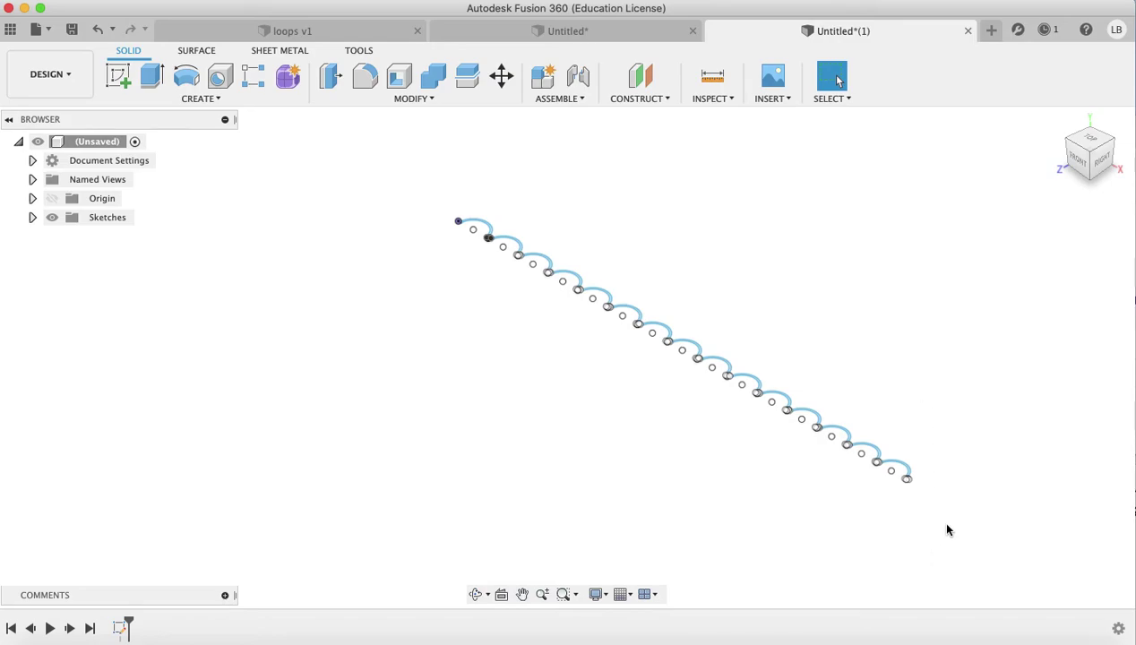
{"action": "left_click_drag", "start_coordinate": [944, 524], "coordinate": [383, 199]}
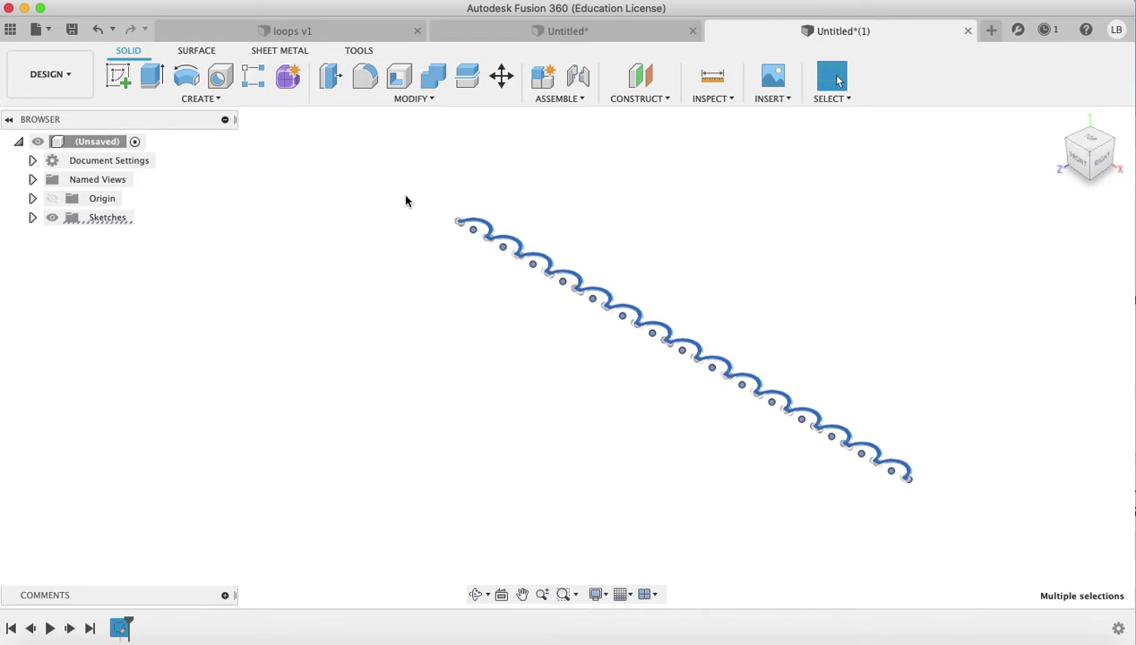
- Extrude the 15 selected loop profiles 1/2 in with Press Pull
{"action": "left_click", "coordinate": [331, 81]}
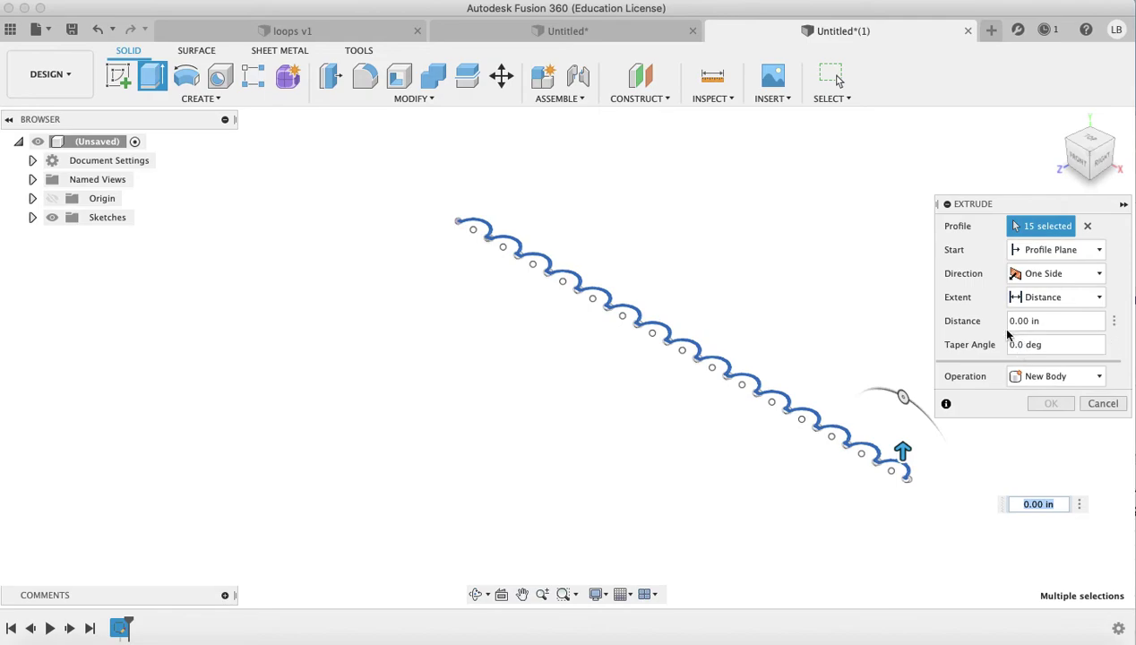
{"action": "type", "text": "1/2"}
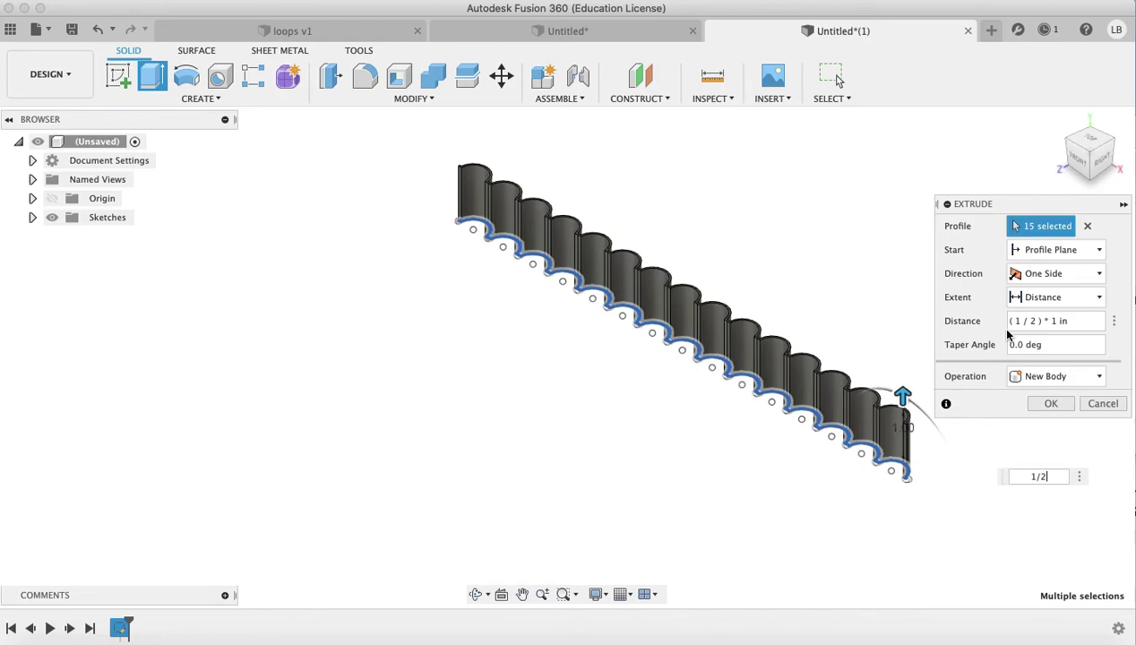
{"action": "key", "text": "Return"}
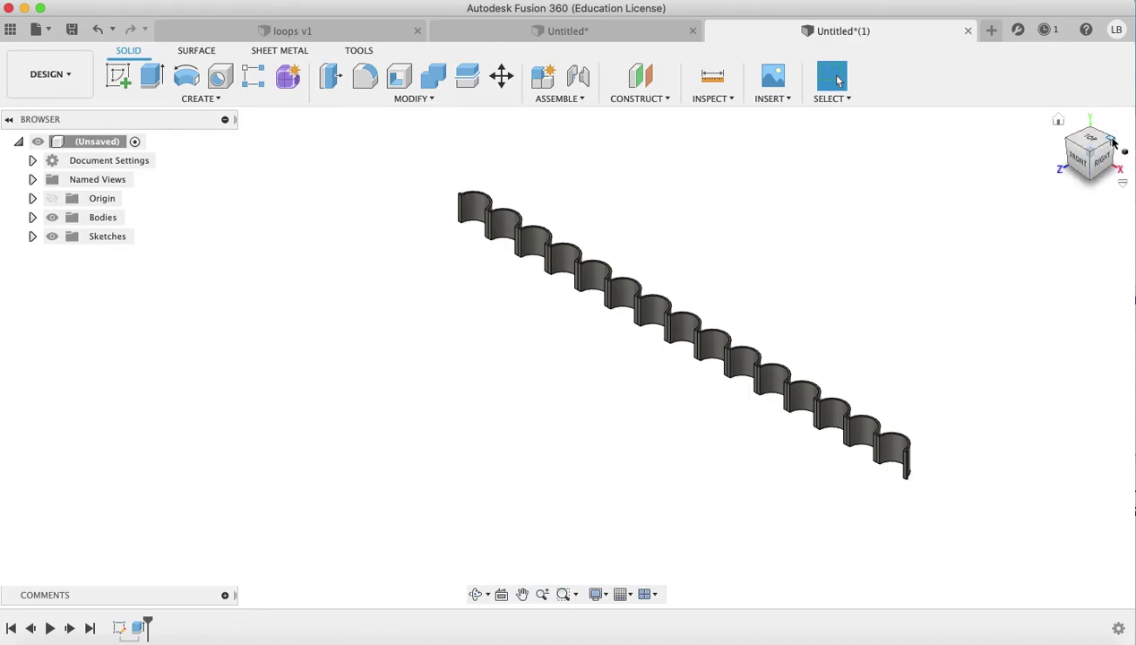
{"action": "mouse_move", "coordinate": [1101, 141]}
{"action": "left_mouse_down"}
{"action": "mouse_move", "coordinate": [1040, 158]}
{"action": "mouse_move", "coordinate": [785, 129]}
{"action": "mouse_move", "coordinate": [788, 146]}
{"action": "left_mouse_up"}
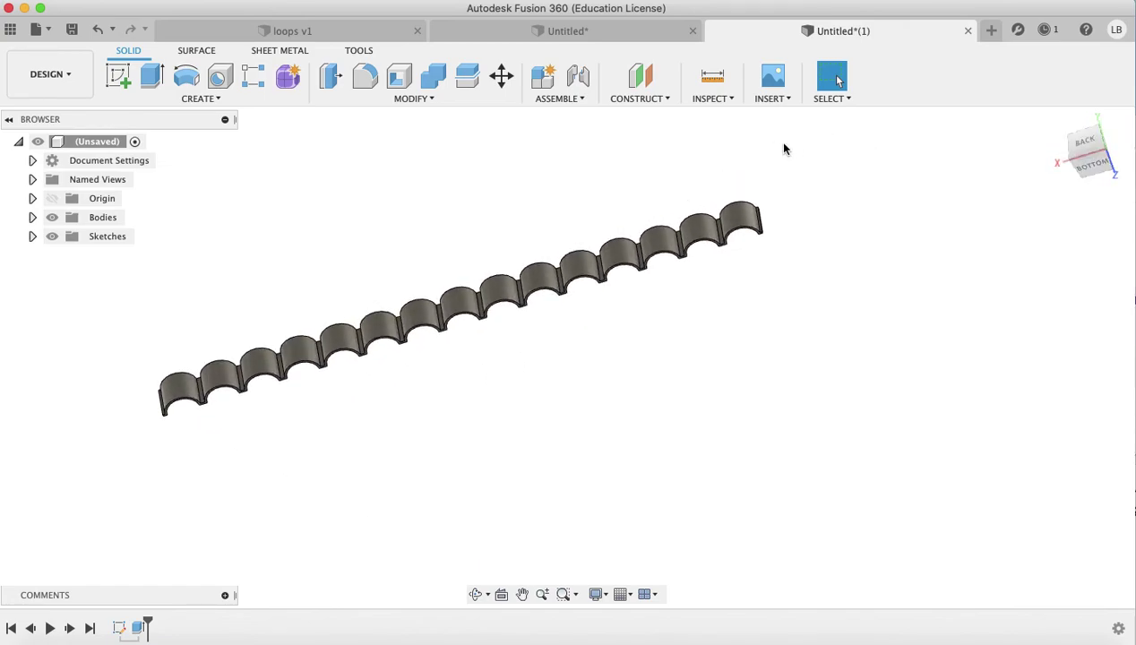
- Expand the Bodies folder and show the right-click options for Body1
{"action": "left_click", "coordinate": [32, 217]}
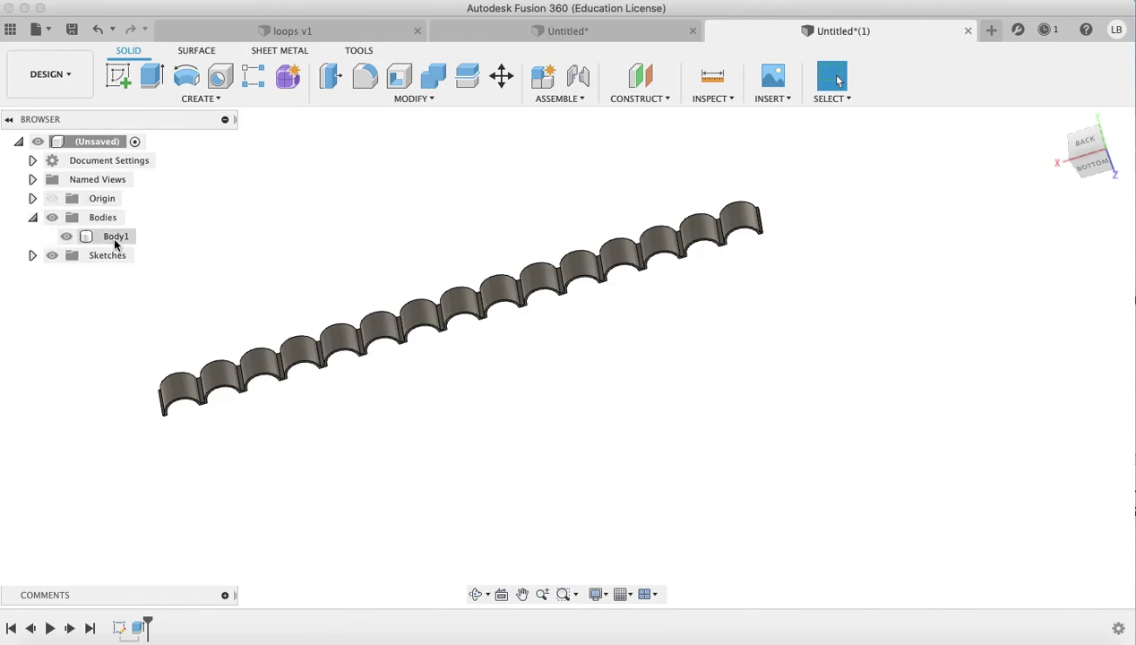
{"action": "right_click", "coordinate": [114, 237]}
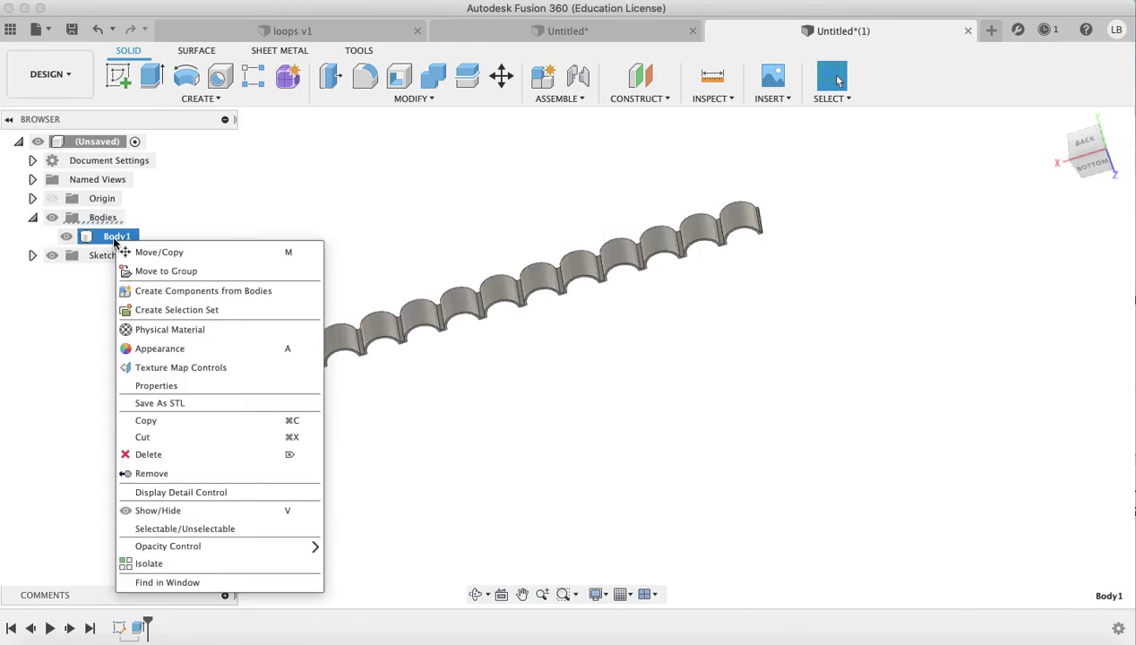
- Add Canvas to the design, then apply the Fabric physical material to Body1
{"action": "left_click", "coordinate": [182, 331]}
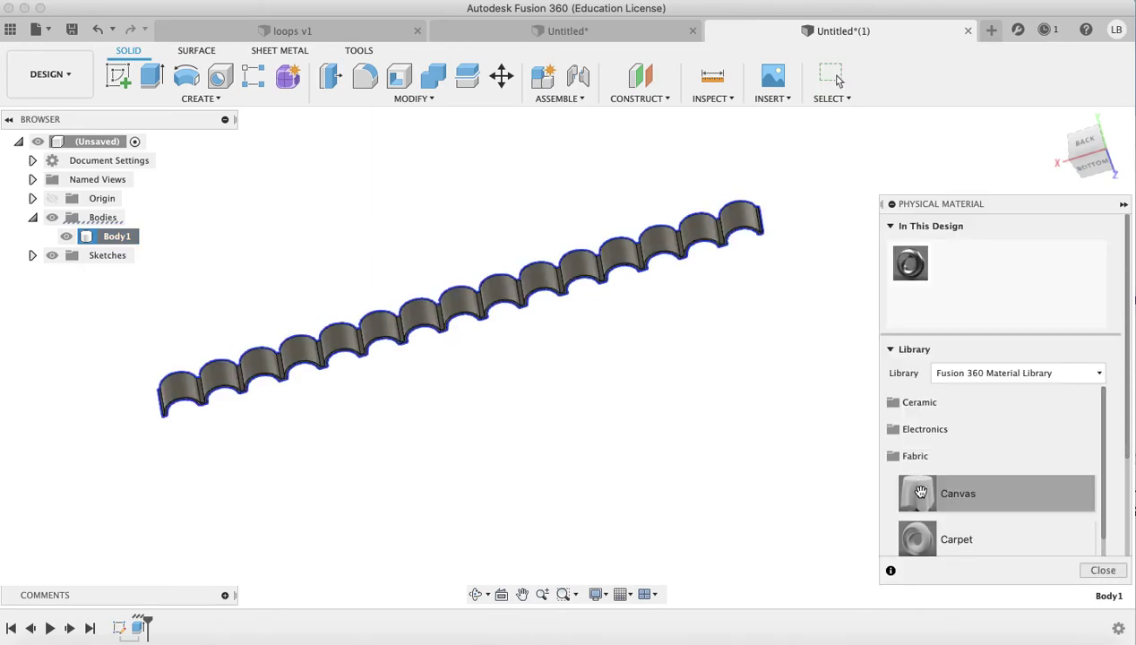
{"action": "scroll", "coordinate": [921, 494], "scroll_direction": "down", "scroll_amount": 2}
{"action": "scroll", "coordinate": [921, 492], "scroll_direction": "up", "scroll_amount": 1}
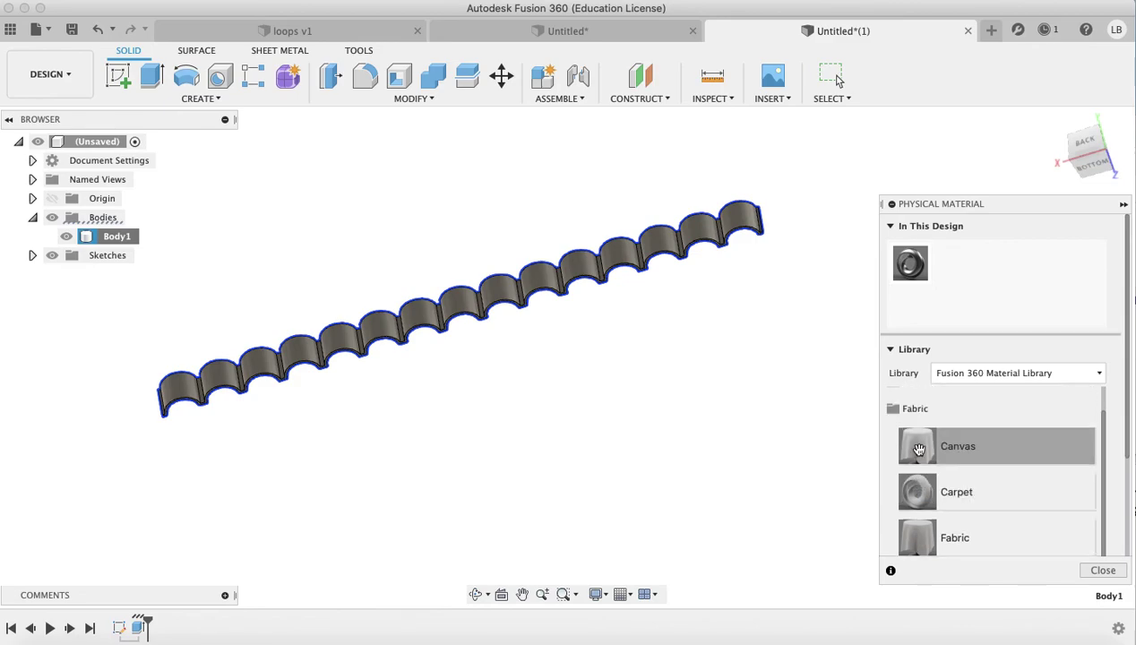
{"action": "left_click_drag", "start_coordinate": [921, 443], "coordinate": [963, 271]}
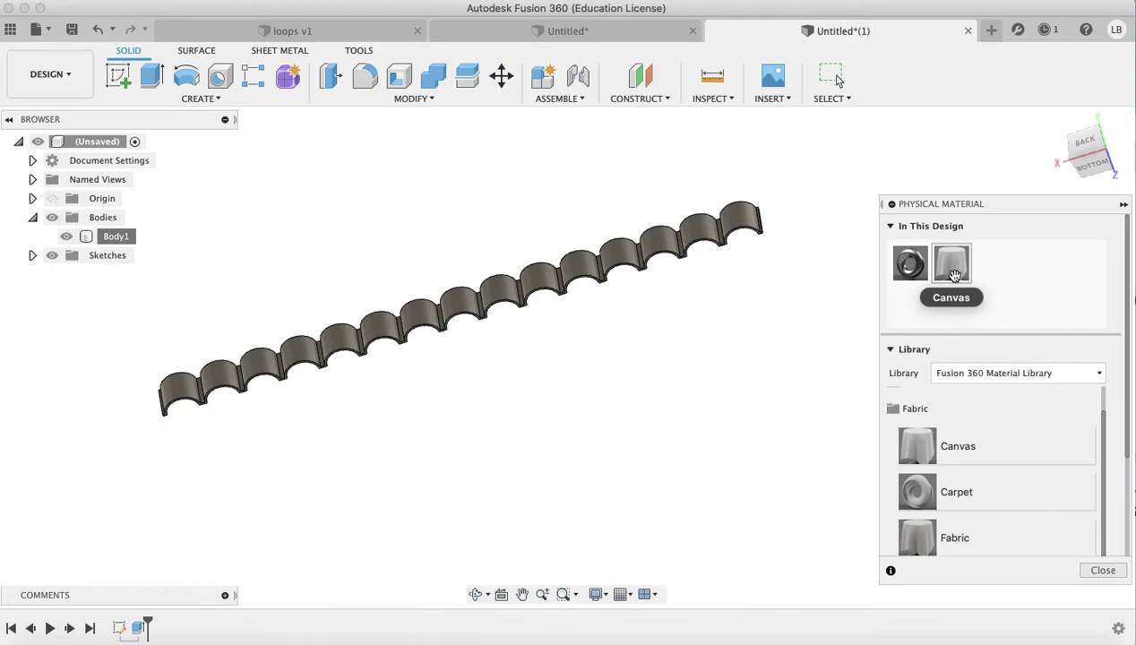
{"action": "left_click_drag", "start_coordinate": [954, 276], "coordinate": [574, 260]}
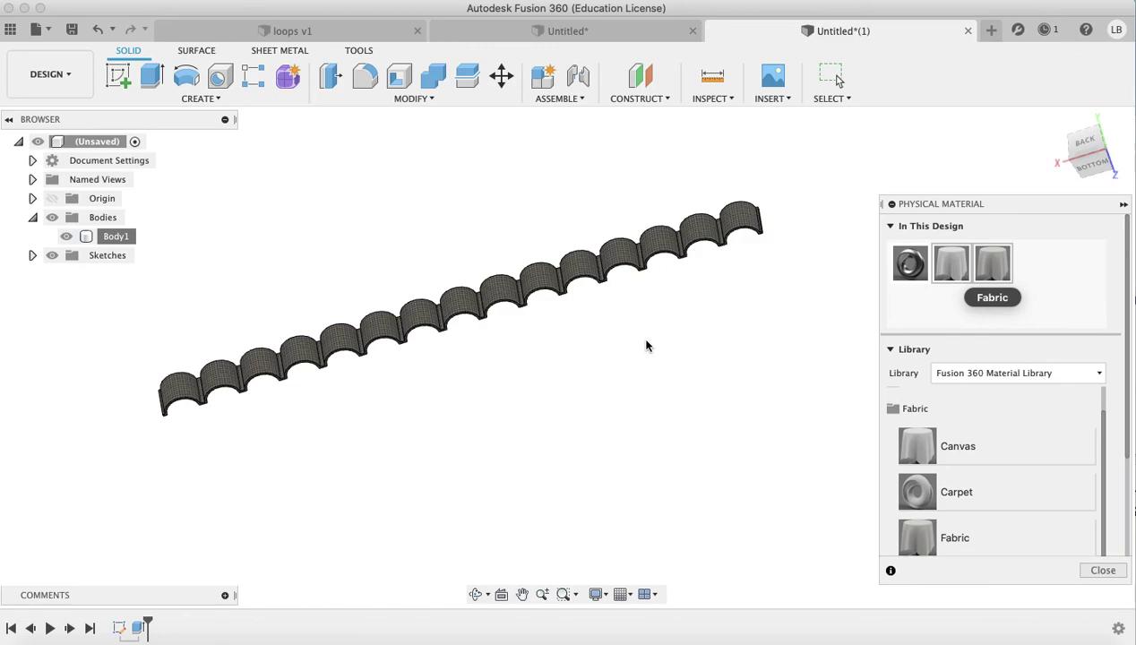
{"action": "scroll", "coordinate": [647, 346], "scroll_direction": "down", "scroll_amount": 3}
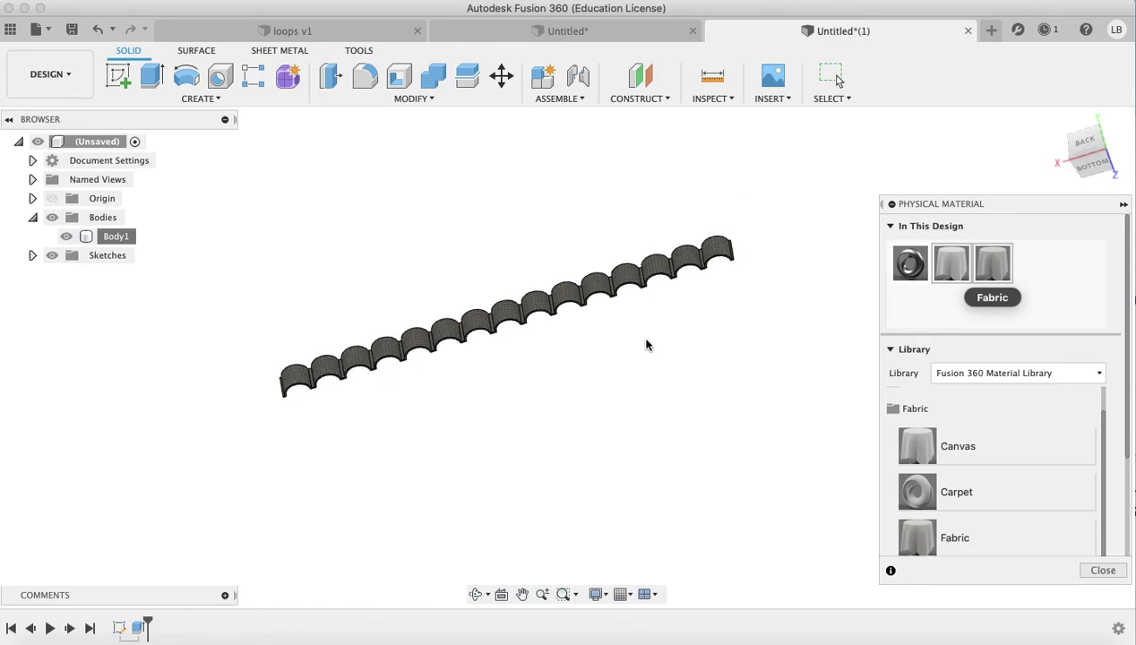
{"action": "scroll", "coordinate": [647, 346], "scroll_direction": "up", "scroll_amount": 4}
{"action": "scroll", "coordinate": [647, 346], "scroll_direction": "up", "scroll_amount": 2}
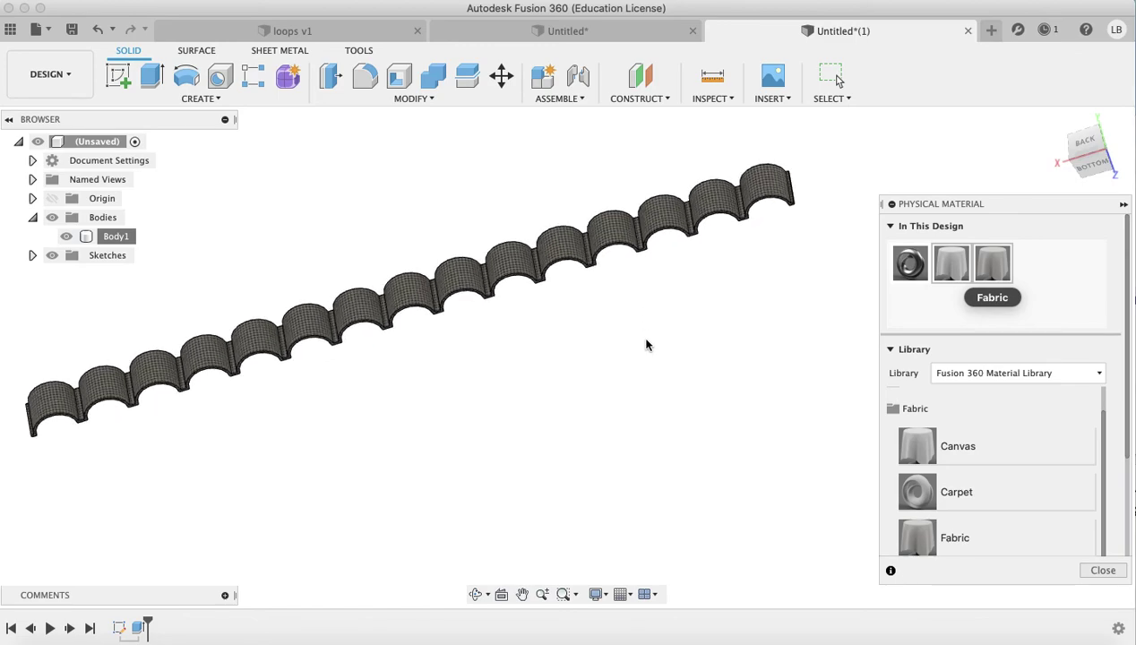
{"action": "middle_click_drag", "start_coordinate": [648, 346], "coordinate": [721, 406]}
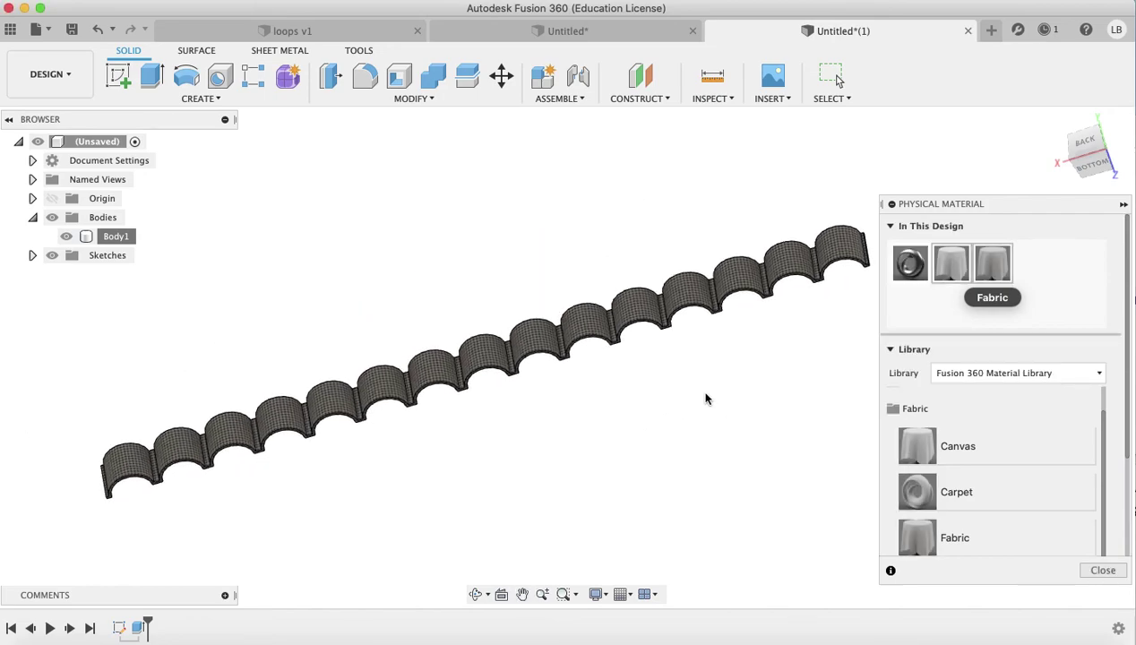